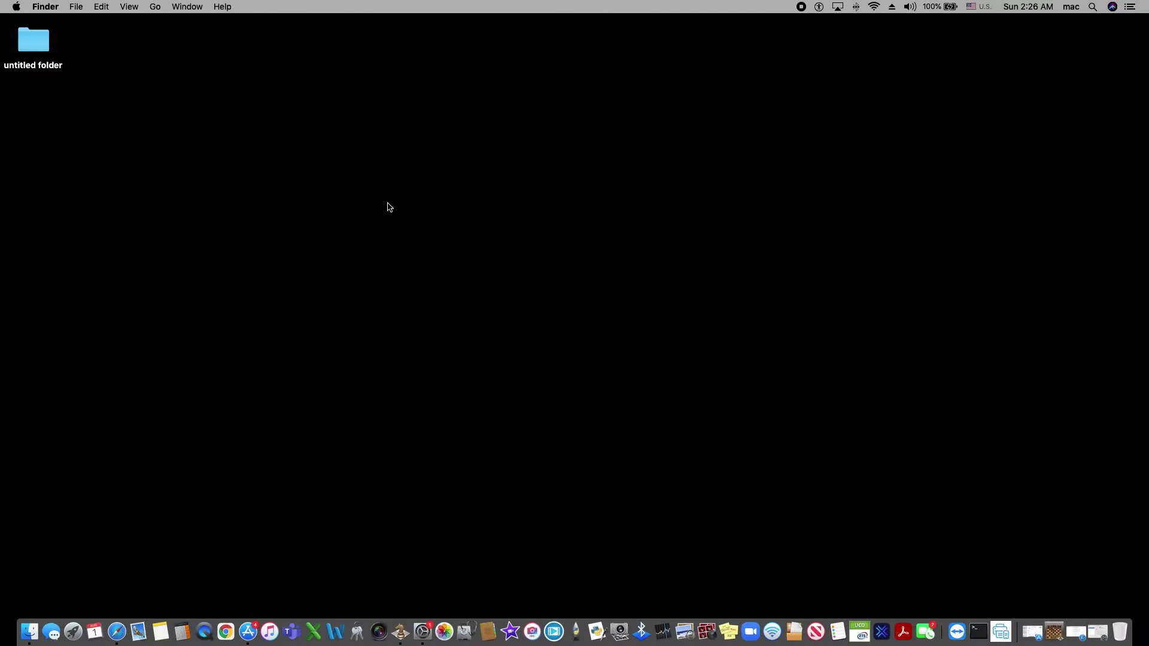
# - Open the Printers & Scanners preferences, start adding a printer, and select the HP LaserJet MFP M28-M31 USB Multifunction device
pyautogui.click(421, 633)
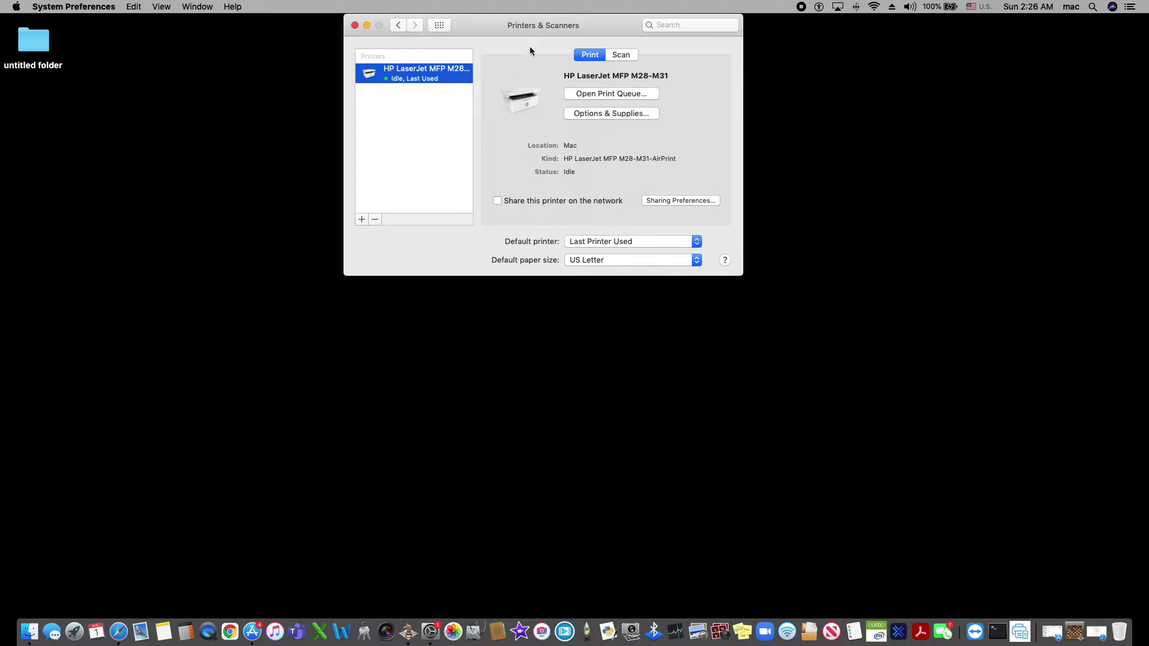
pyautogui.click(396, 24)
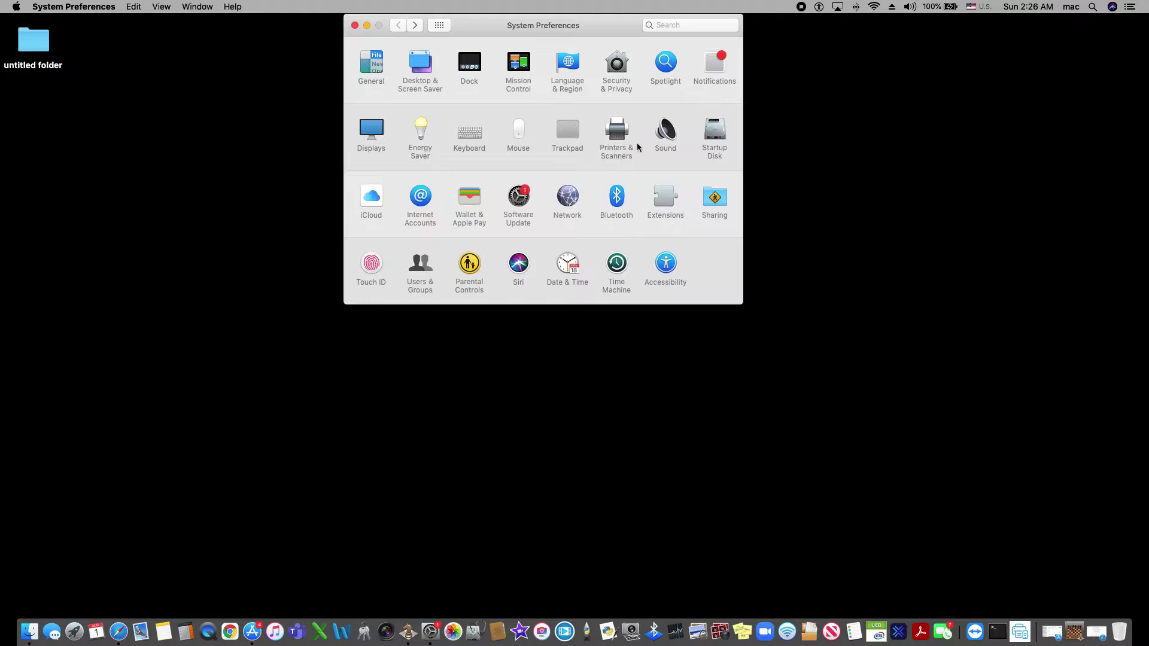
pyautogui.click(618, 135)
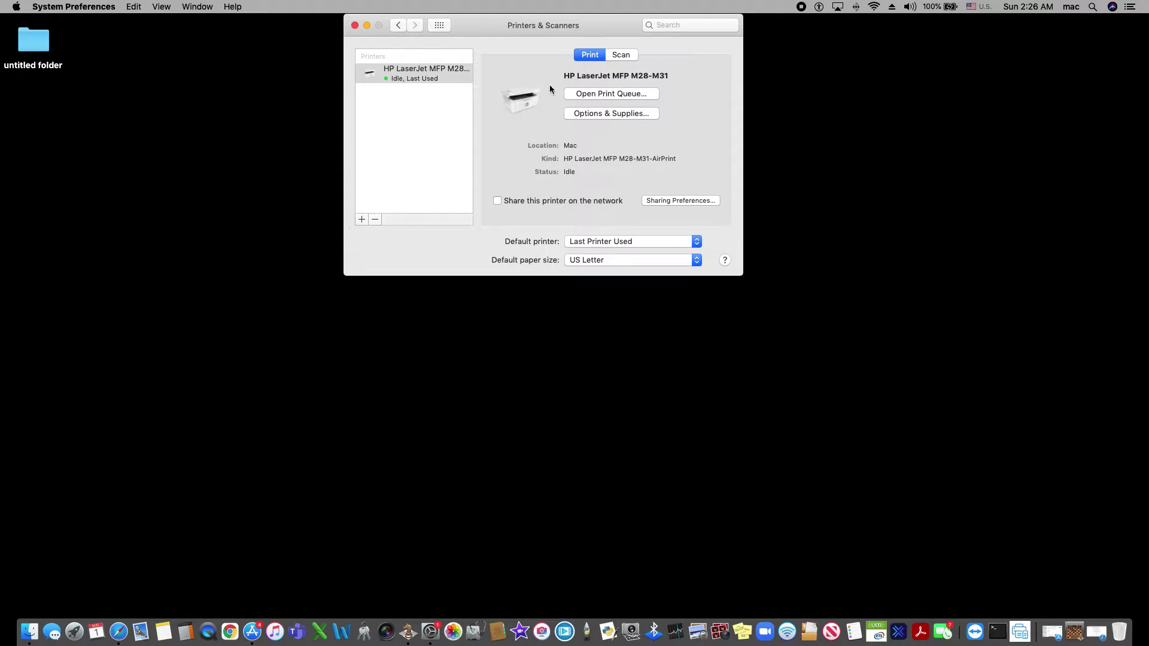
pyautogui.click(361, 221)
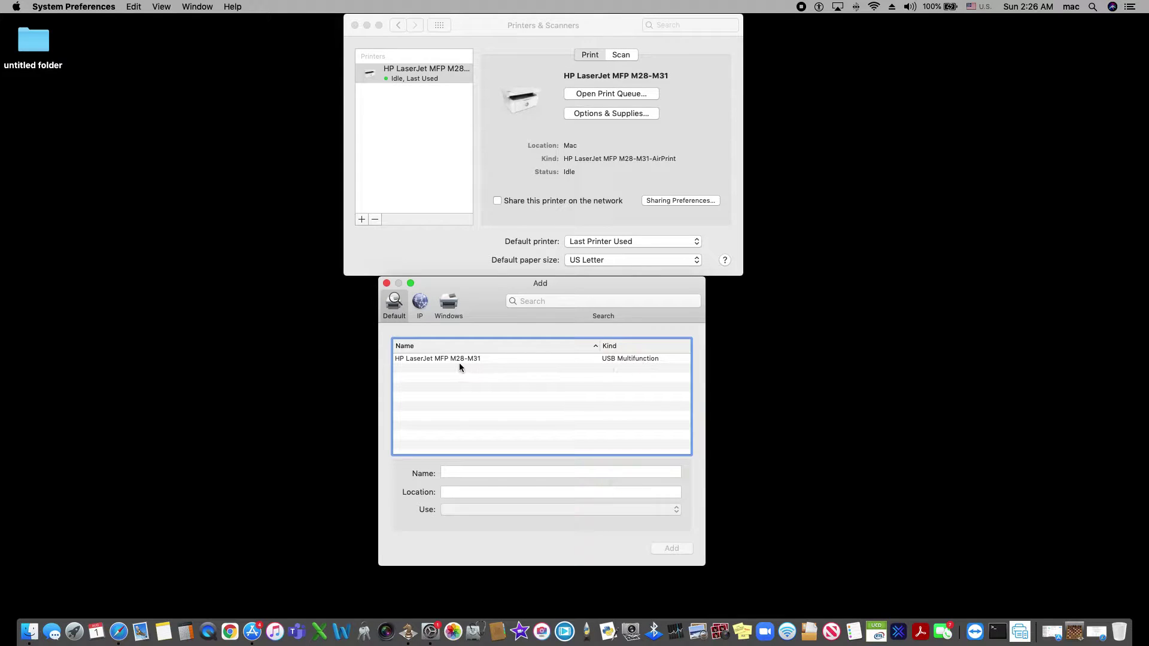
pyautogui.click(441, 359)
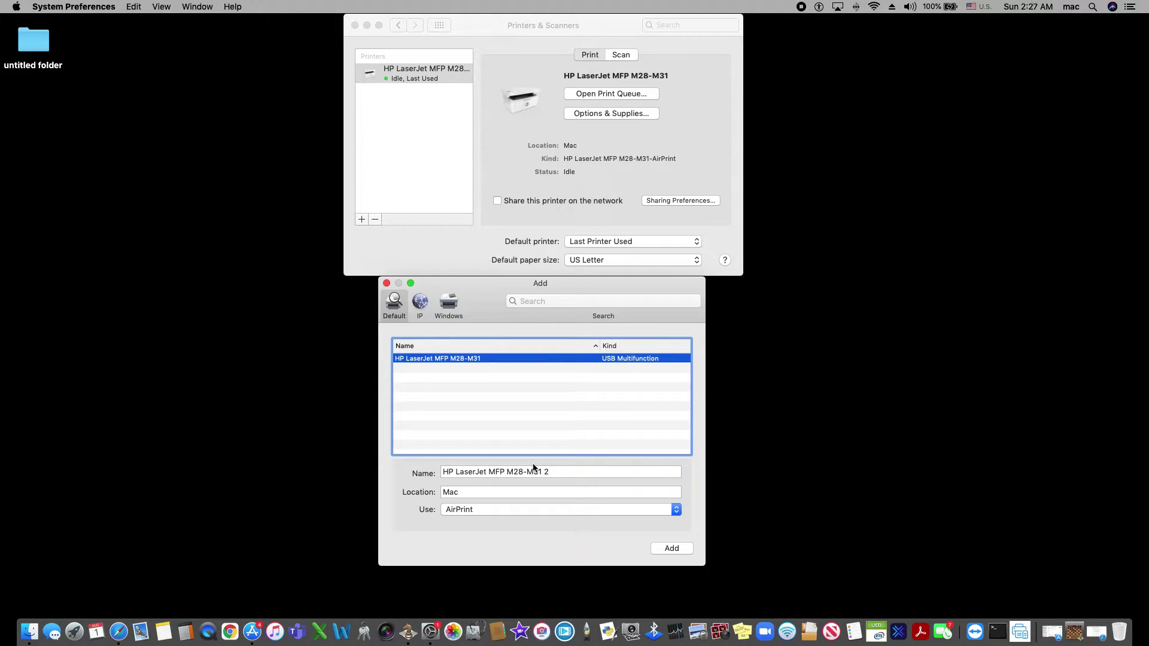
# - Check which driver choices are offered for the printer being added, leaving AirPrint selected
pyautogui.click(509, 512)
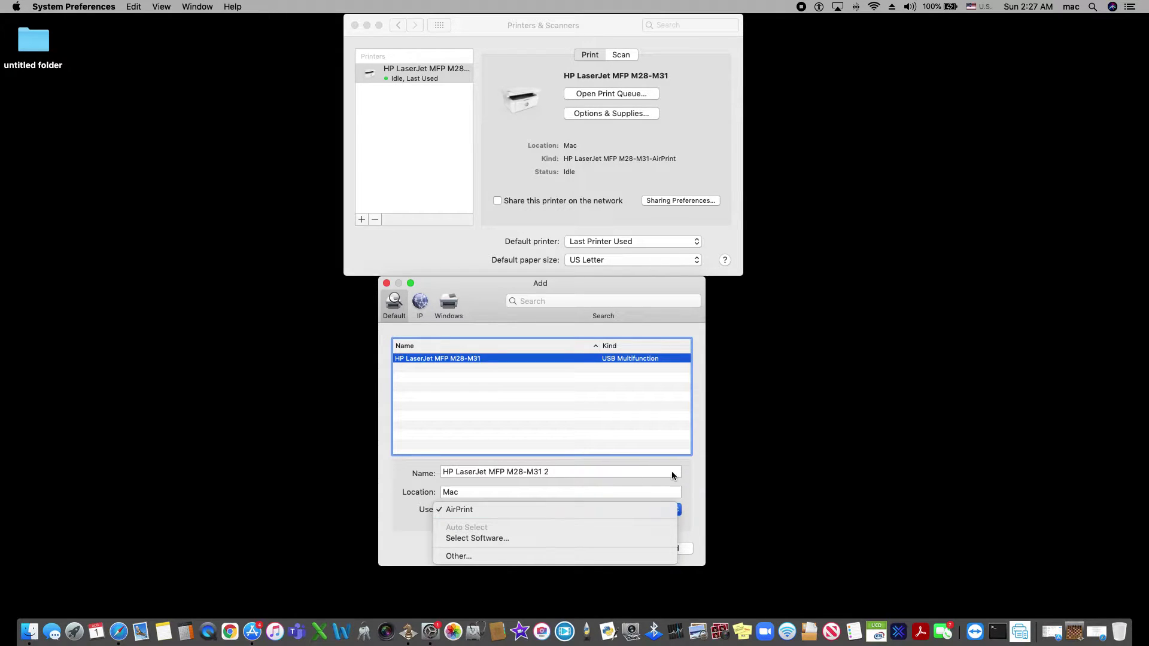
pyautogui.click(687, 471)
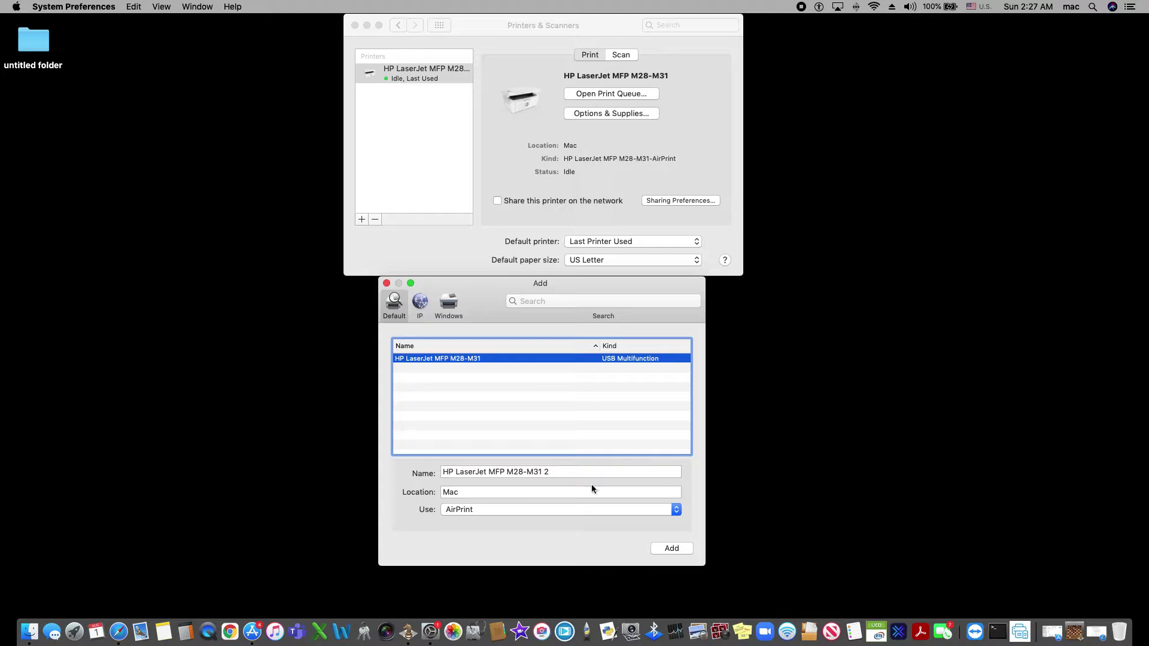
pyautogui.click(521, 510)
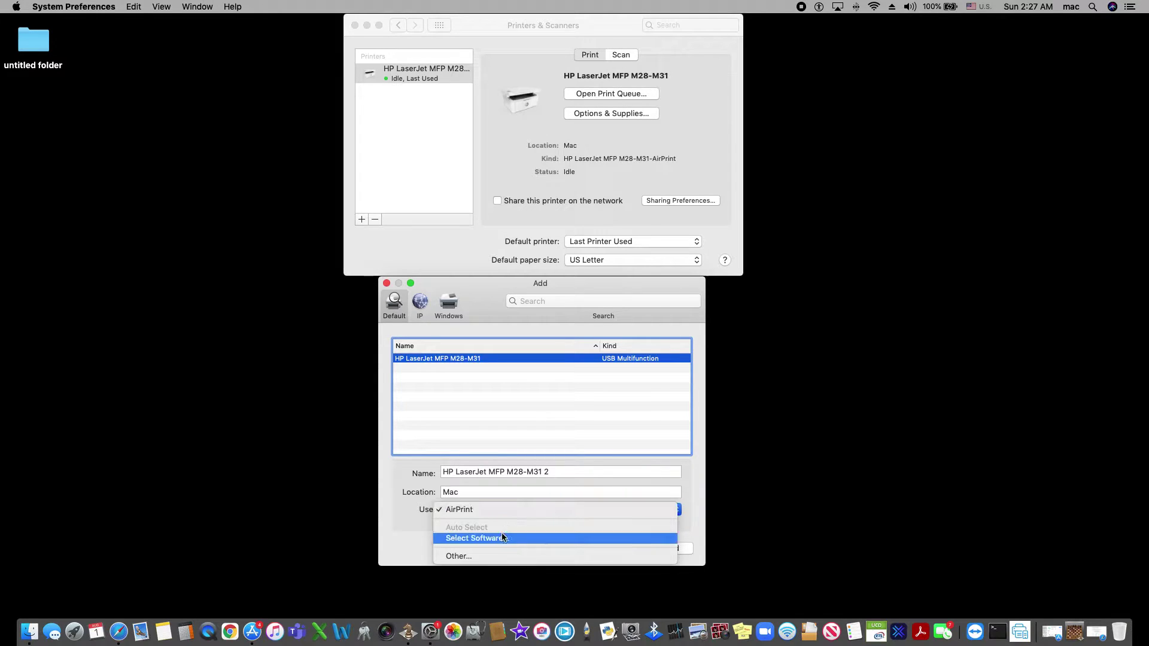
pyautogui.click(551, 470)
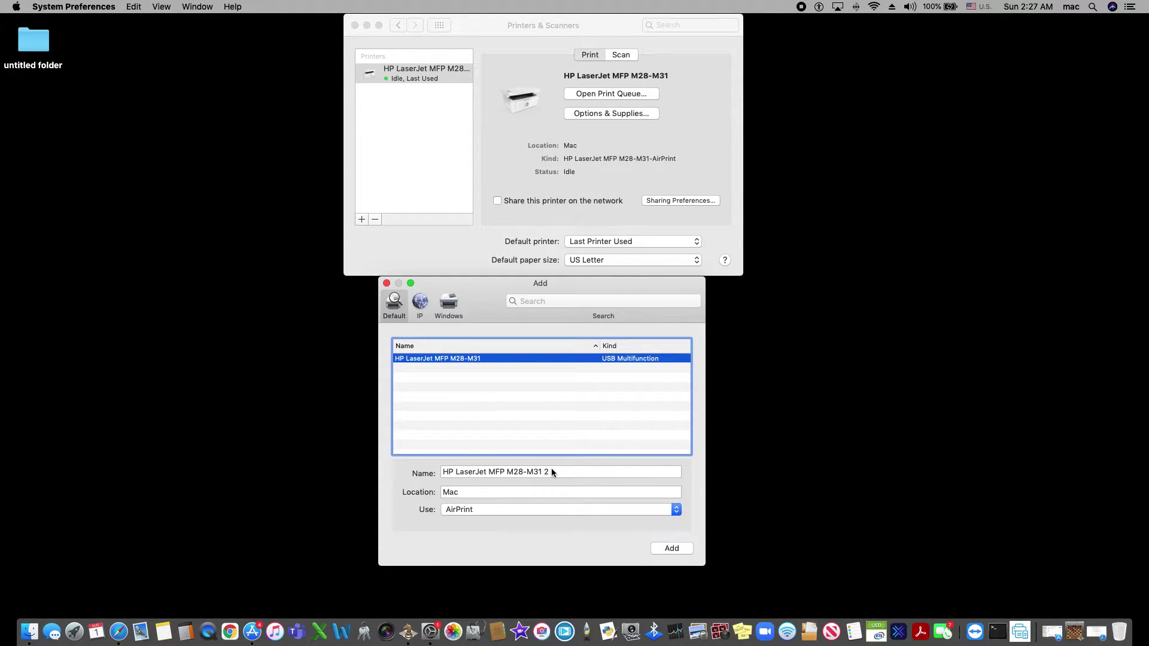
# - Copy the new printer's name and use it to filter the selectable printer software list for a matching driver
pyautogui.tripleClick(551, 471)
pyautogui.rightClick(550, 472)
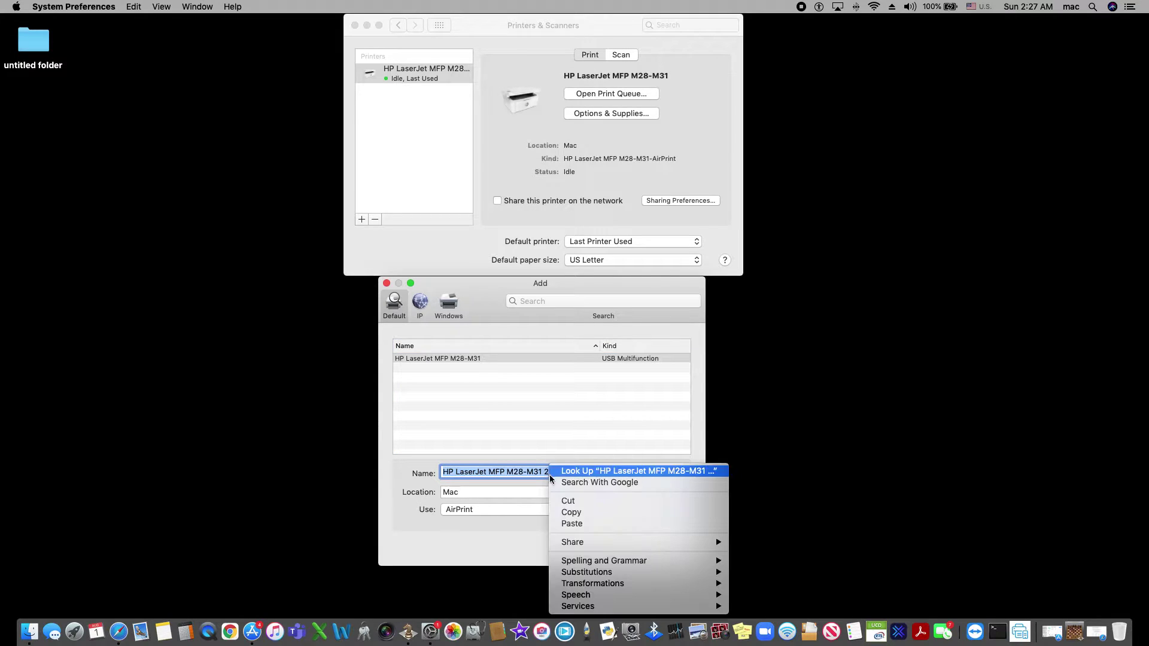
pyautogui.click(572, 513)
pyautogui.click(493, 510)
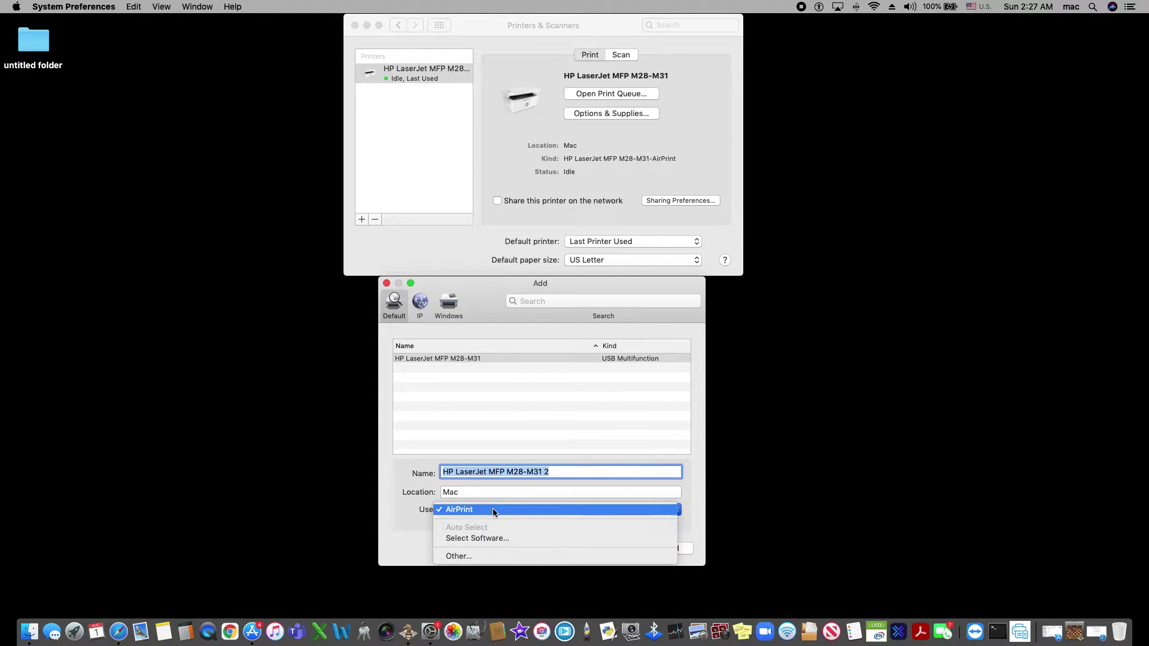
pyautogui.click(485, 540)
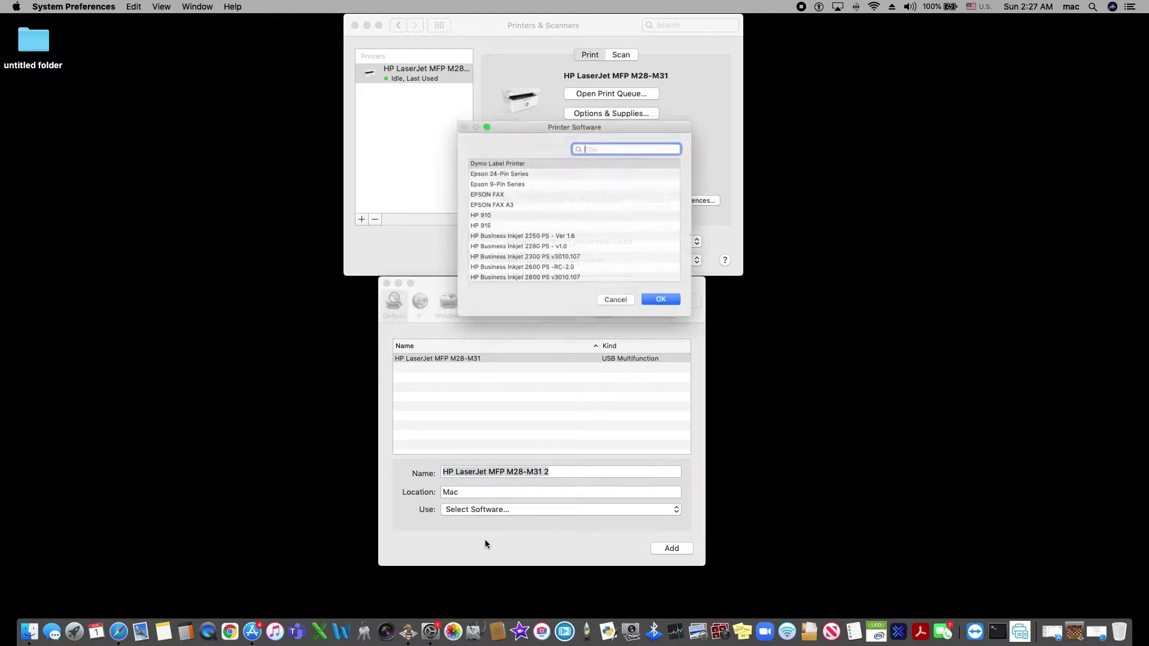
pyautogui.rightClick(606, 145)
pyautogui.click(630, 170)
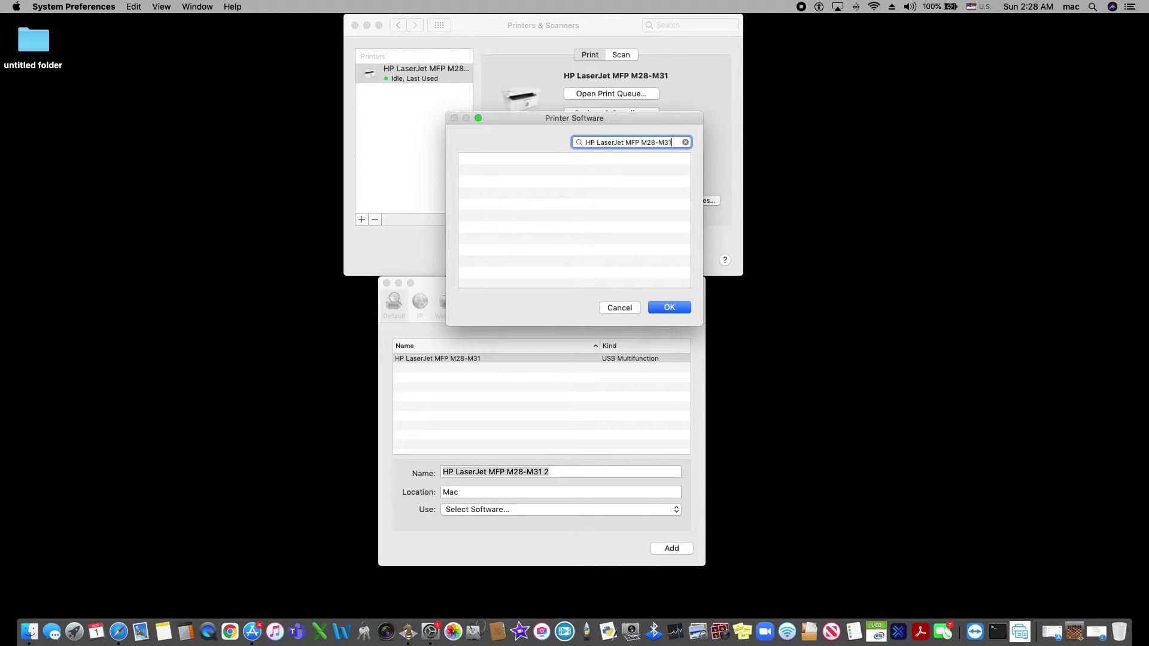
# - Shorten the printer software filter to "HP LaserJet MFP M2", check the matches, and cancel the selection
pyautogui.press('BackSpace')
pyautogui.press('BackSpace')
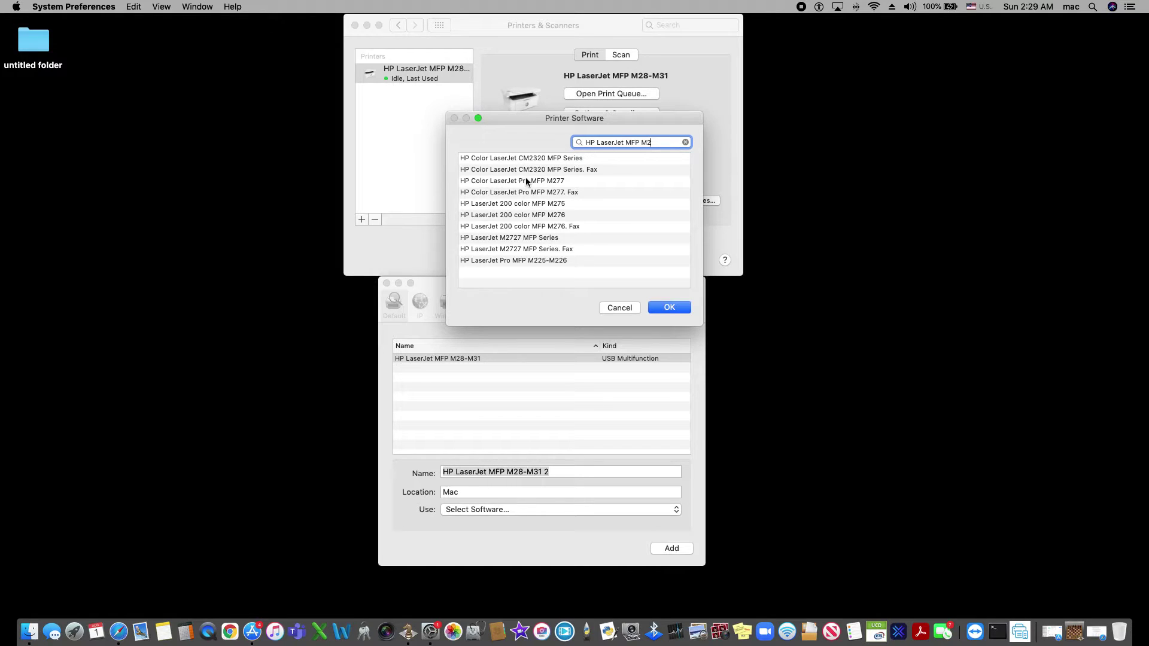
pyautogui.click(685, 142)
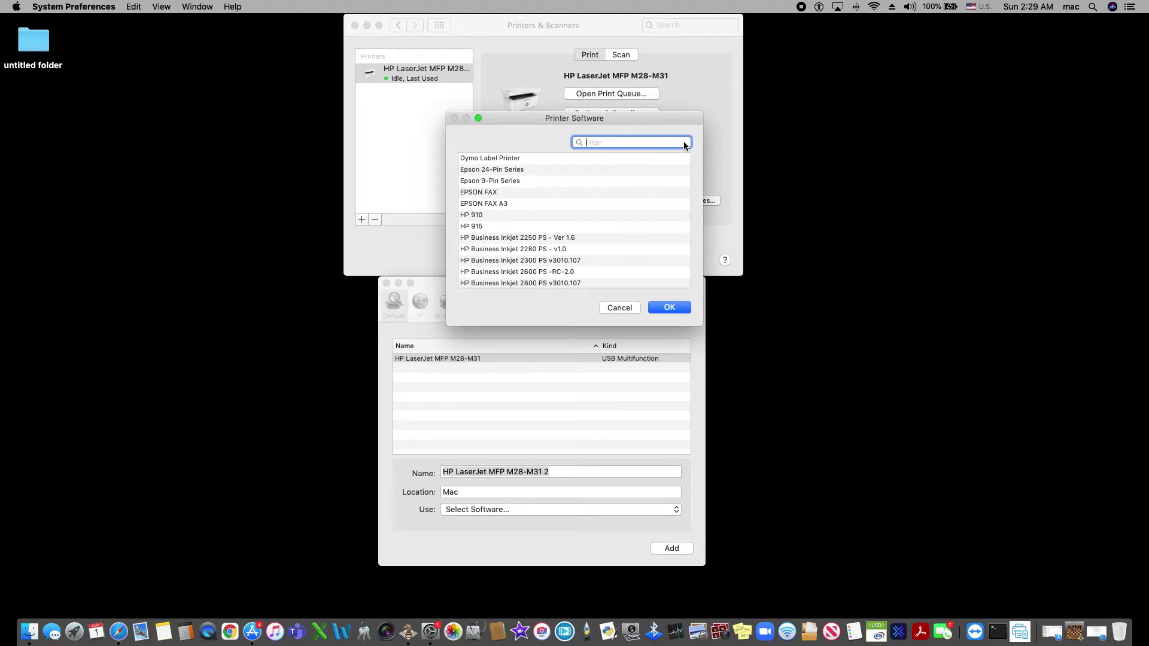
pyautogui.click(619, 307)
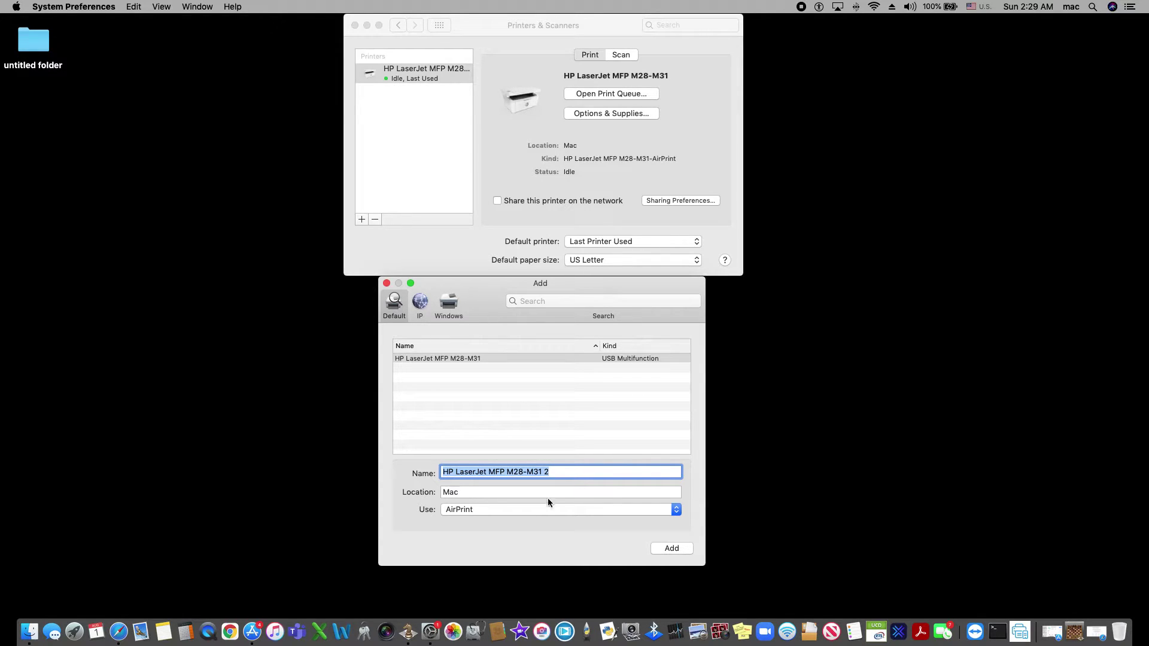
# - Switch to Safari with a new tab, copy the printer's name from the Add window, and close that window
pyautogui.click(120, 628)
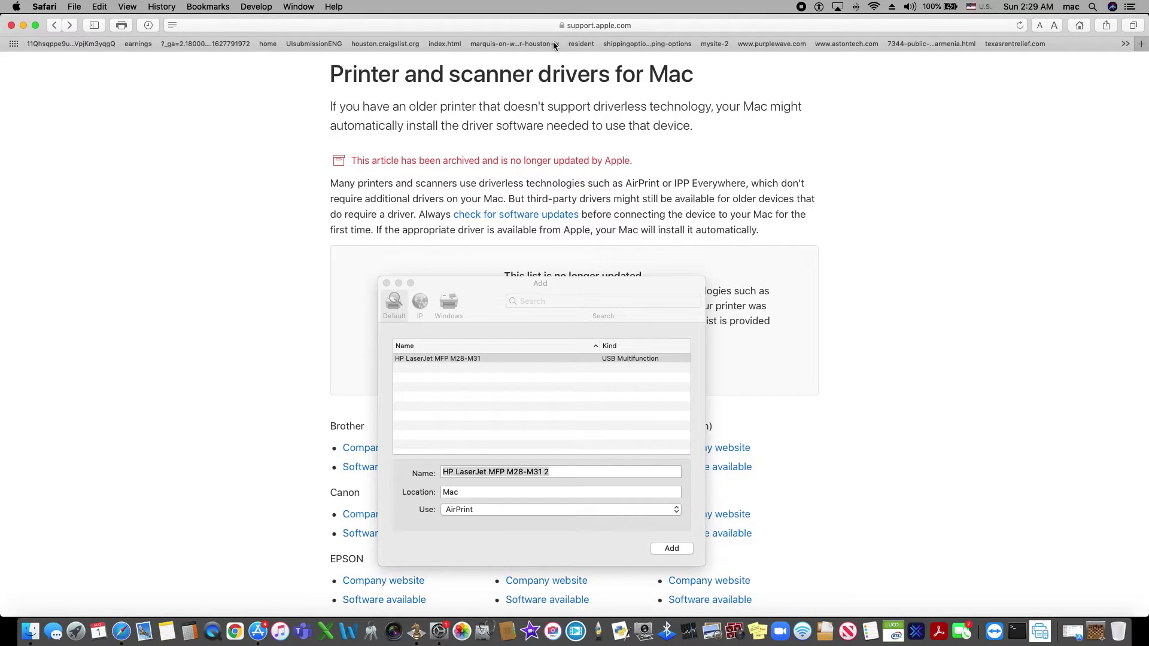
pyautogui.rightClick(503, 471)
pyautogui.click(526, 513)
pyautogui.click(1141, 45)
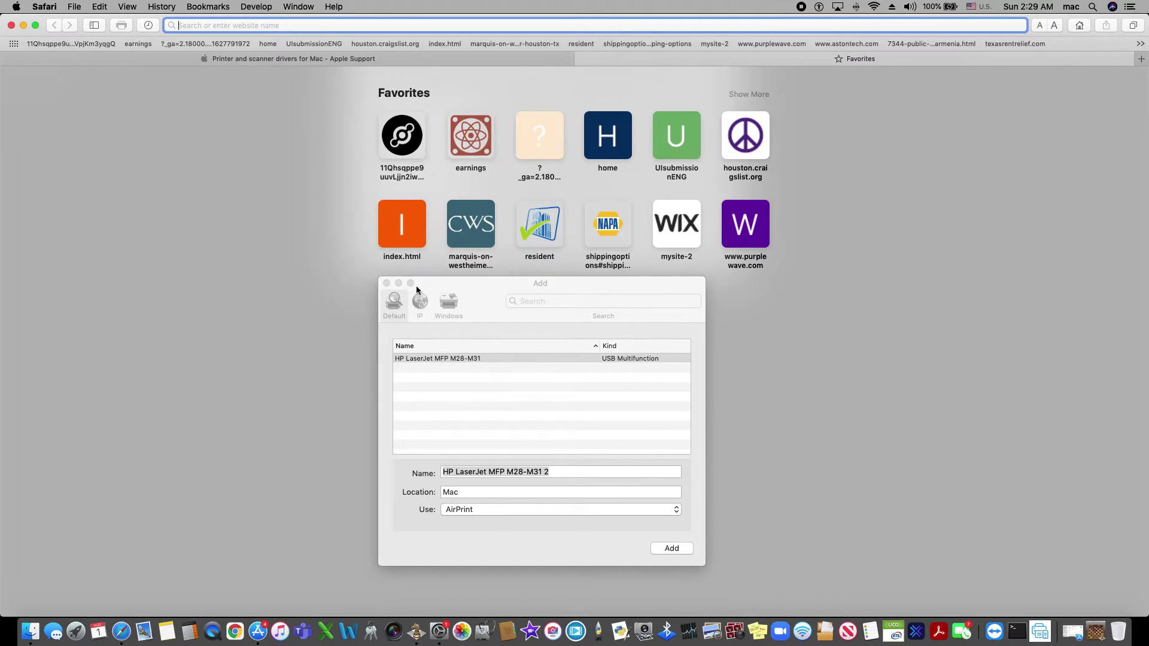
pyautogui.moveTo(450, 288); pyautogui.dragTo(874, 335)
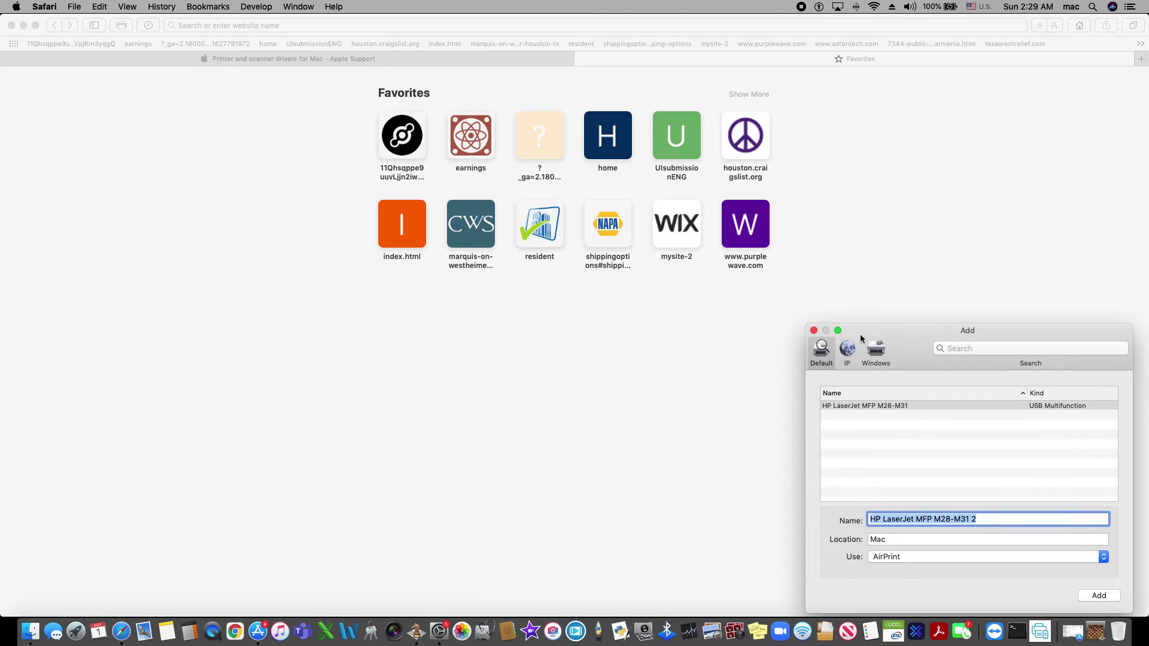
pyautogui.click(812, 335)
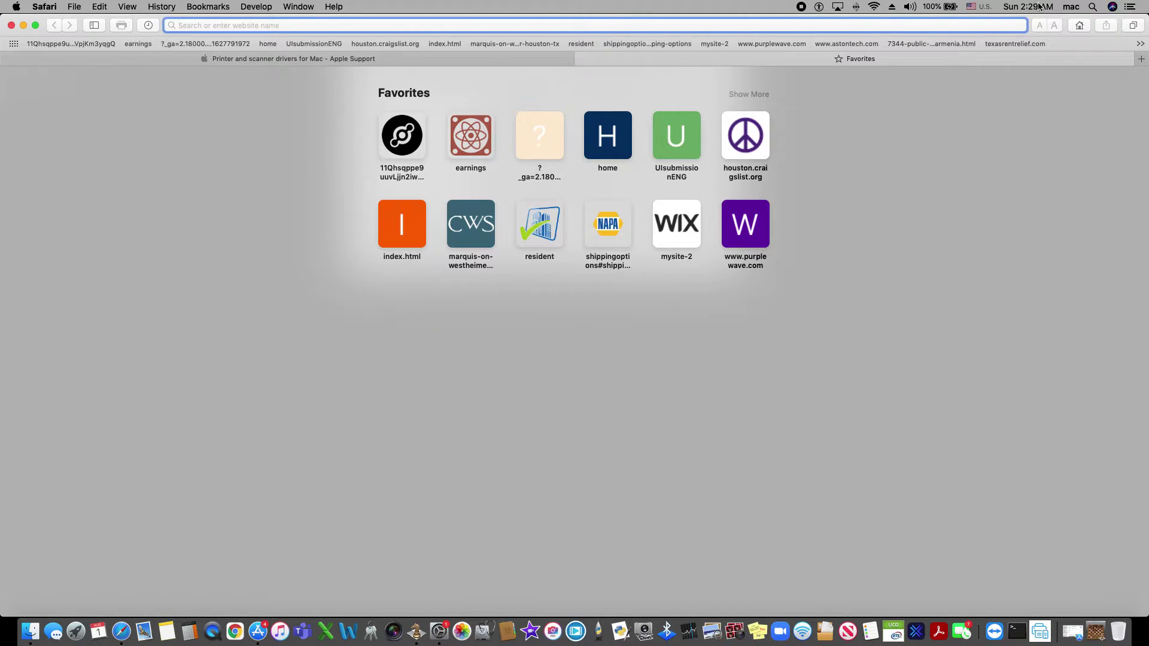
# - Search Google for "hp laserjet mfp m28-m31 2 driver" using the copied printer name and the driver suggestion
pyautogui.click(1081, 27)
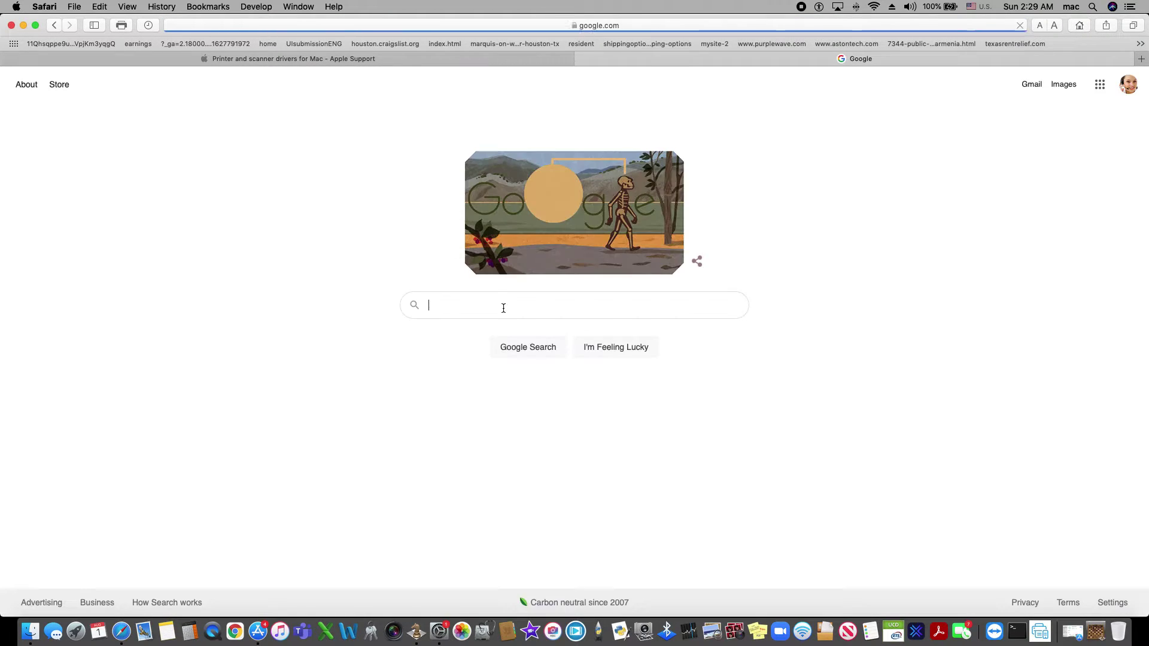
pyautogui.rightClick(503, 306)
pyautogui.click(528, 334)
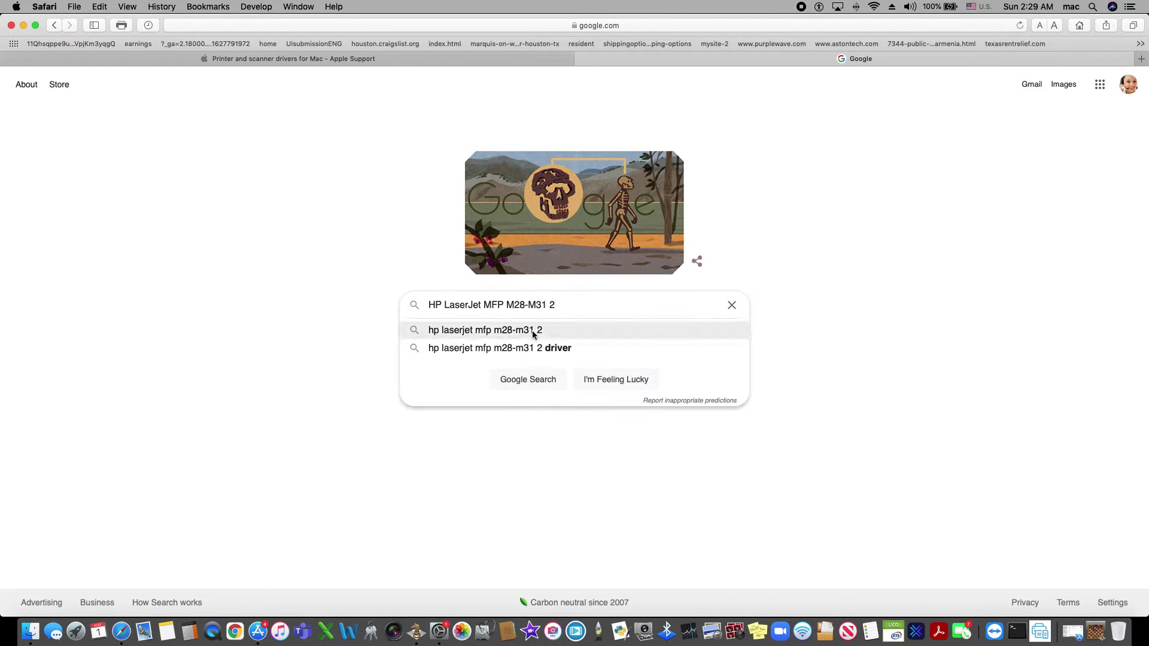
pyautogui.click(565, 349)
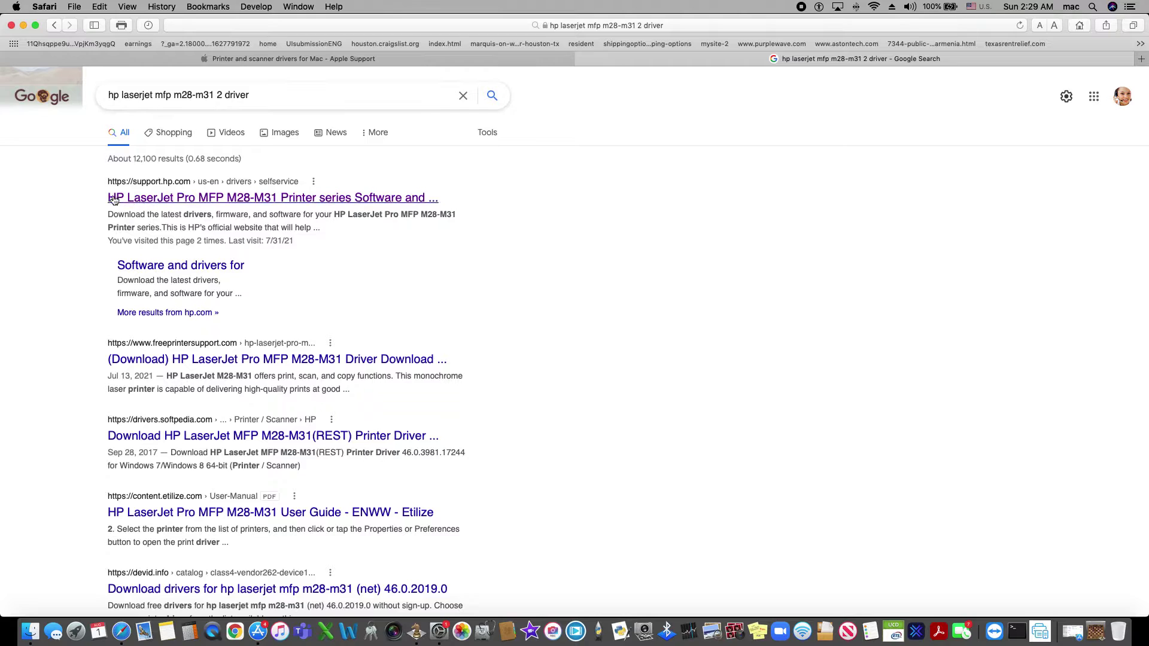
# - Open the official support.hp.com software and drivers page for the HP LaserJet Pro MFP M28-M31 and dismiss its information notices
pyautogui.moveTo(96, 182); pyautogui.dragTo(222, 185)
pyautogui.click(79, 183)
pyautogui.click(157, 198)
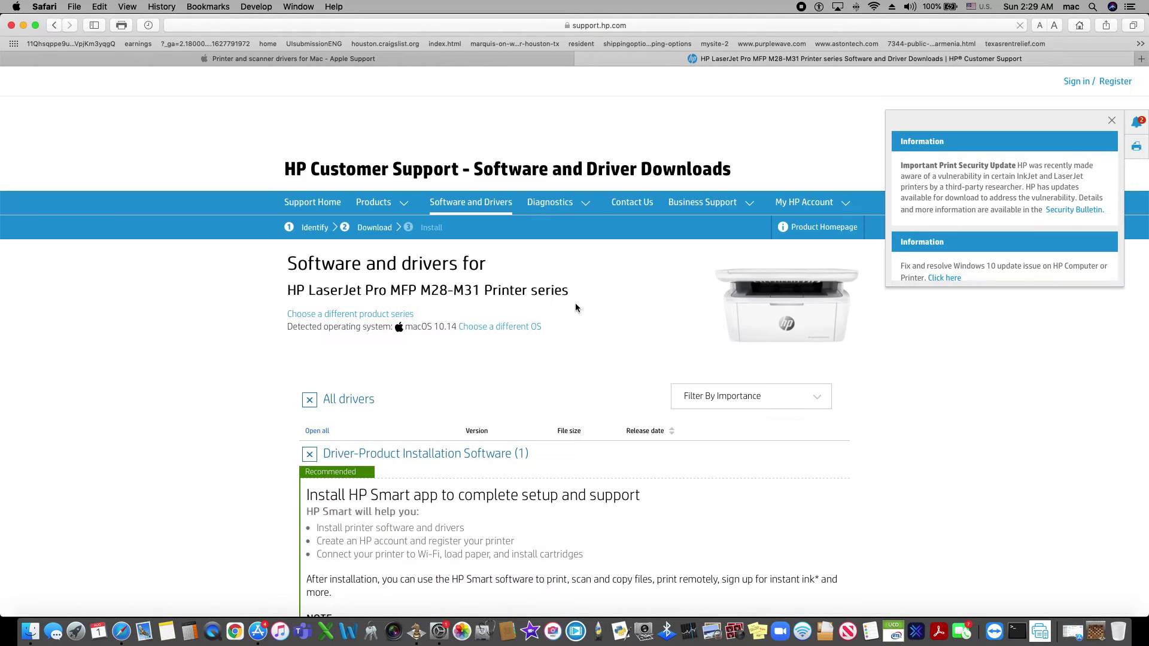
pyautogui.scroll(-2, 575, 315)
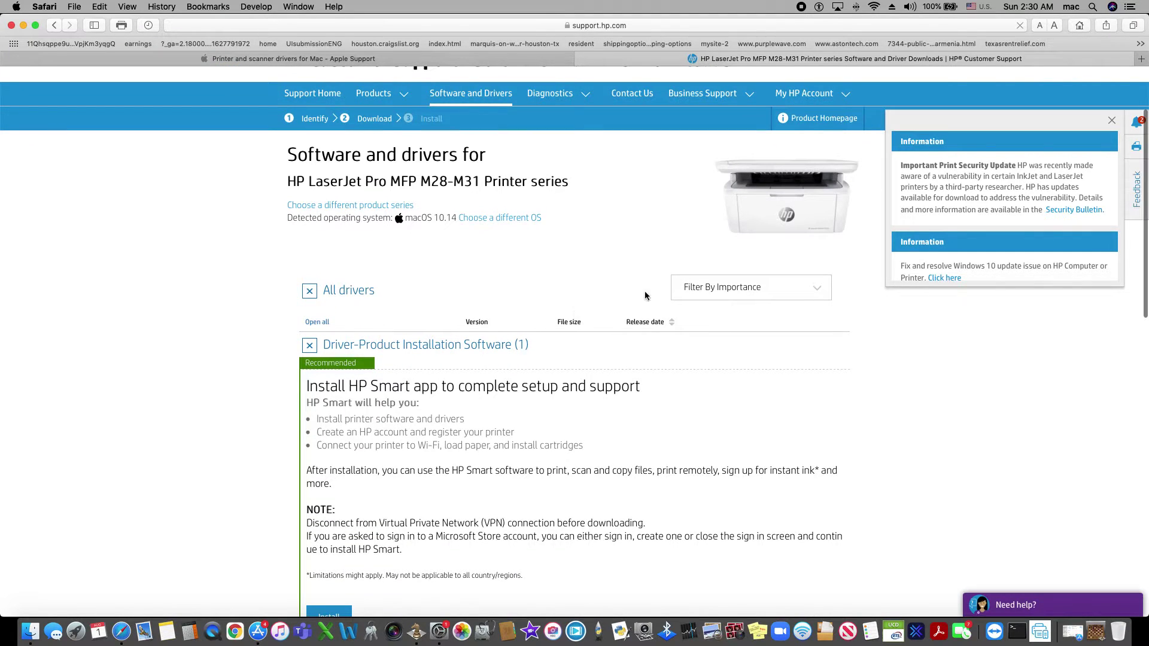
pyautogui.click(1111, 120)
# - Expand the Driver category on the HP page to show the Install HP Easy Start download
pyautogui.scroll(-4, 187, 331)
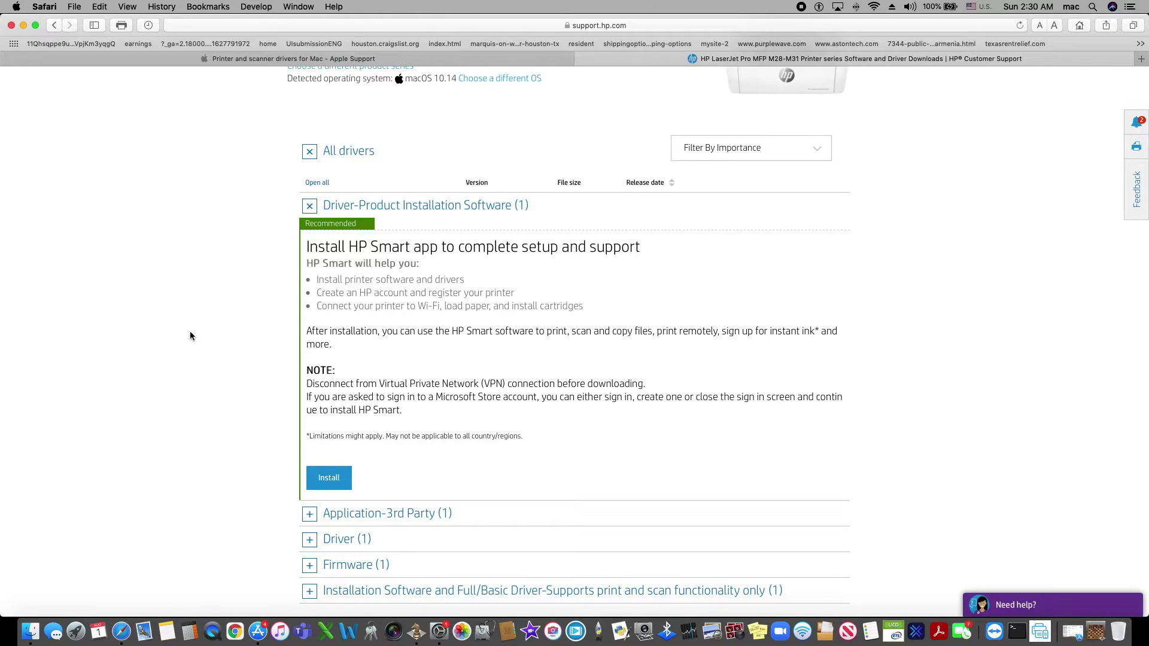
pyautogui.scroll(-2, 190, 336)
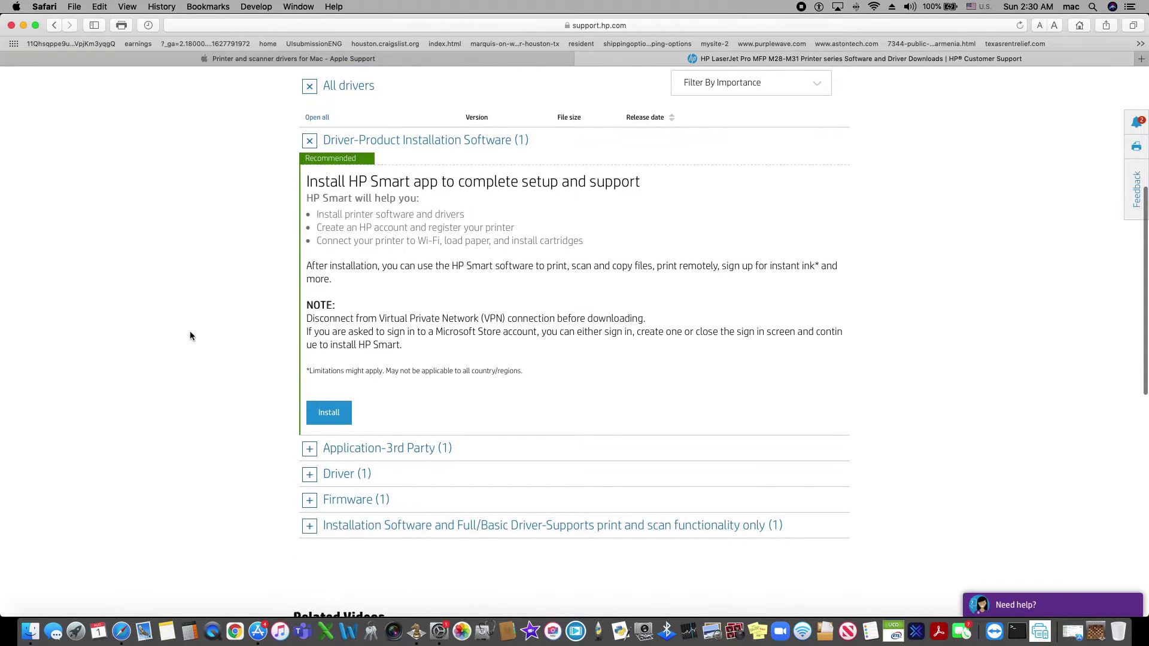
pyautogui.click(310, 475)
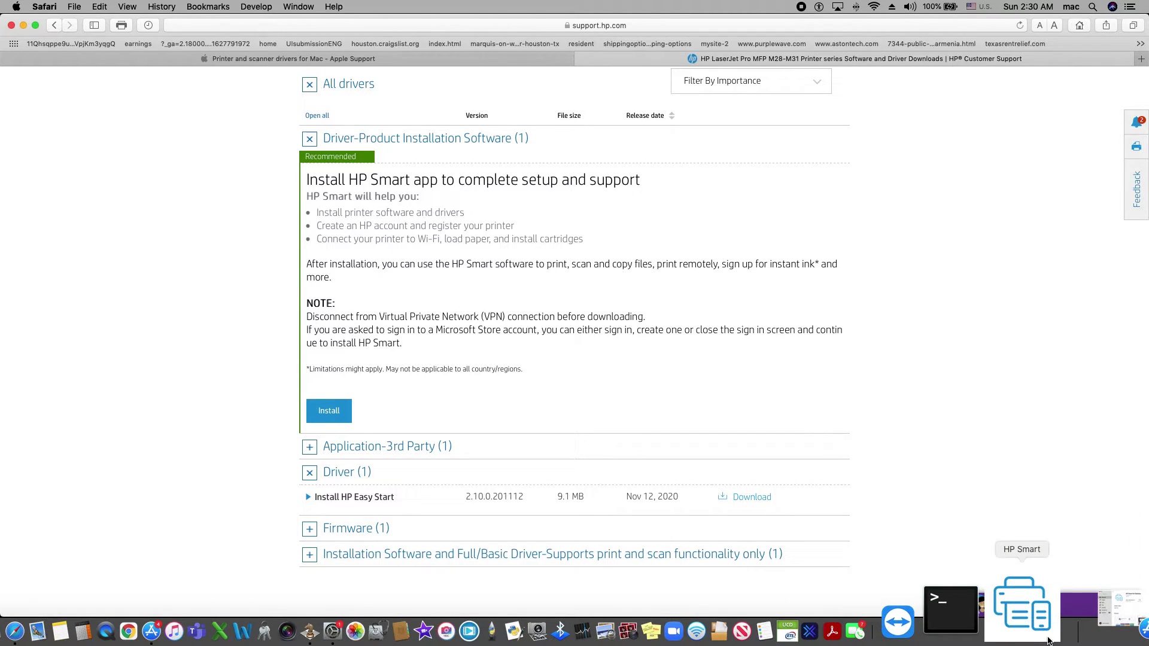
pyautogui.scroll(-1, 166, 425)
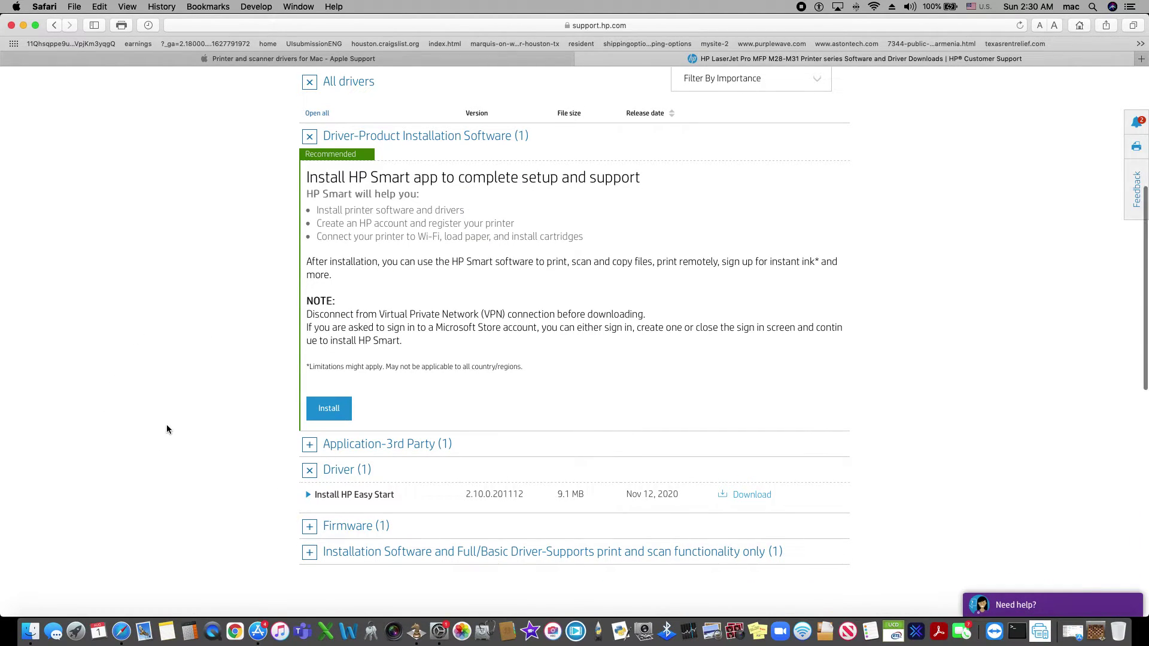
# - Launch HP Smart for Desktop from its App Store page for a look, and close both windows
pyautogui.click(267, 635)
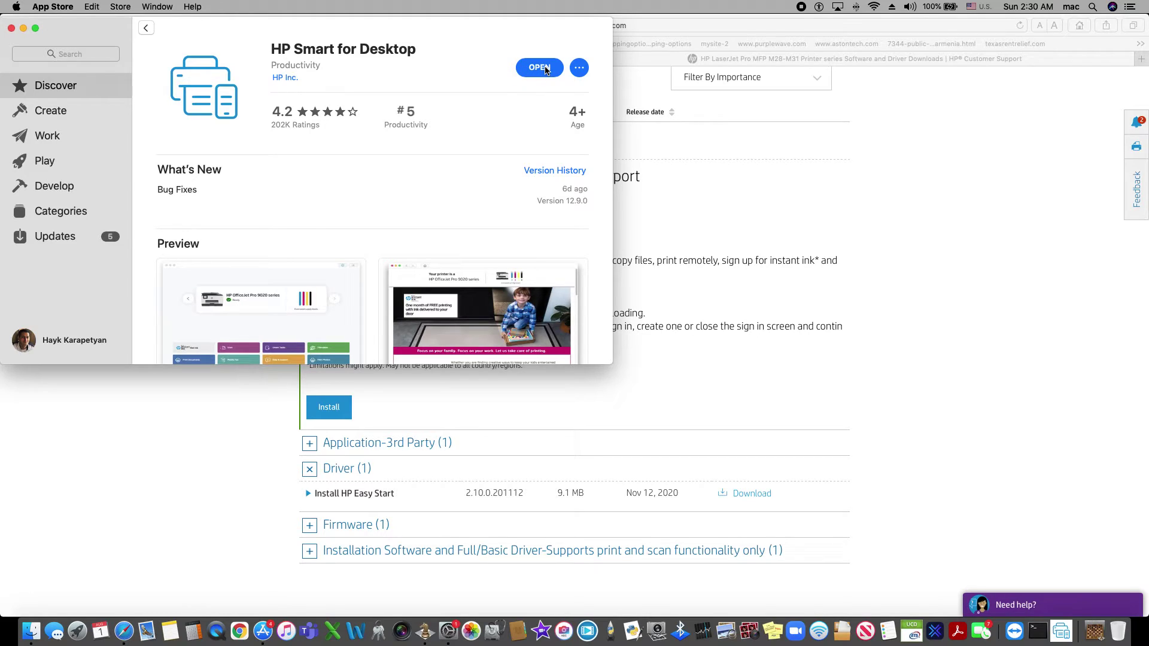
pyautogui.click(544, 68)
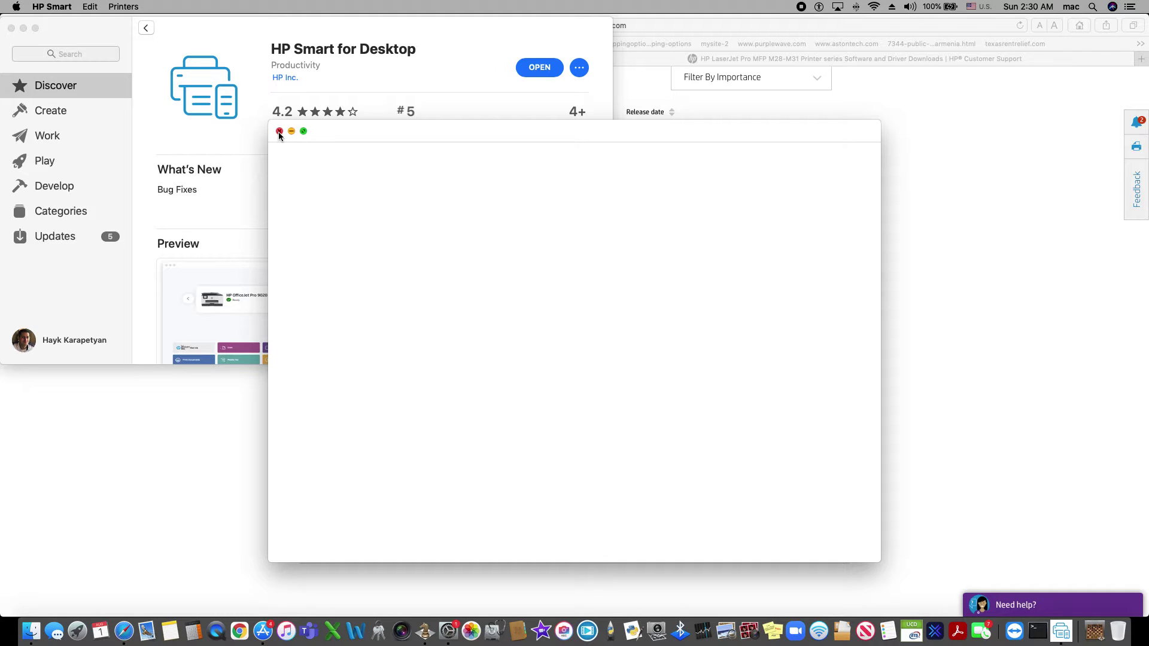
pyautogui.click(278, 131)
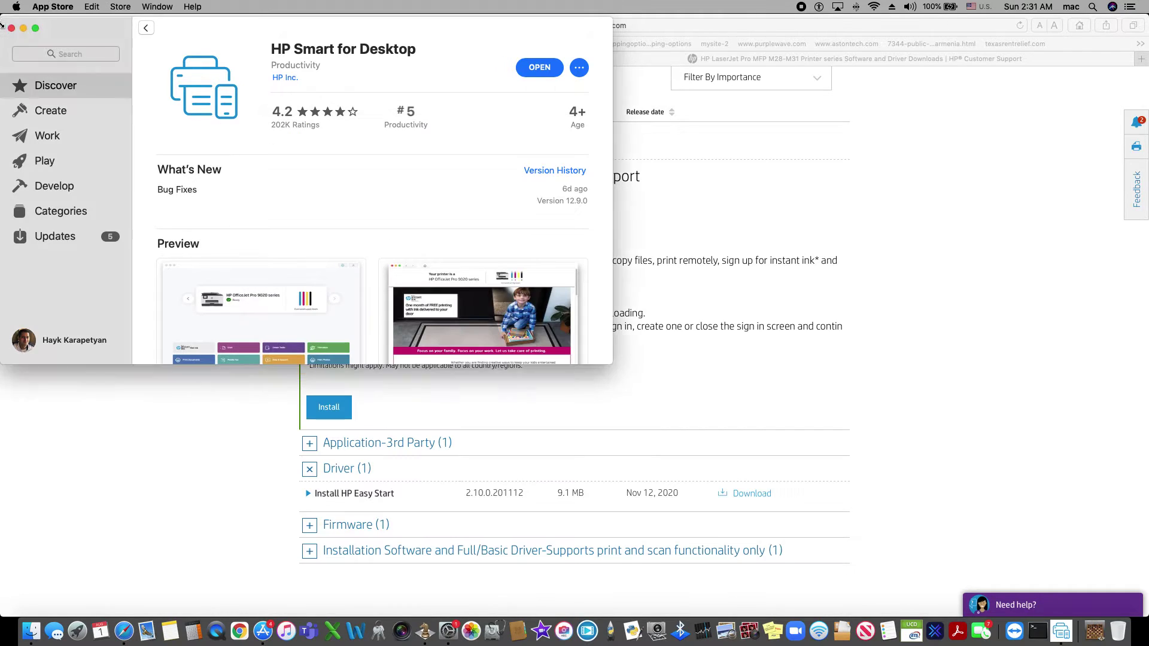
pyautogui.click(11, 29)
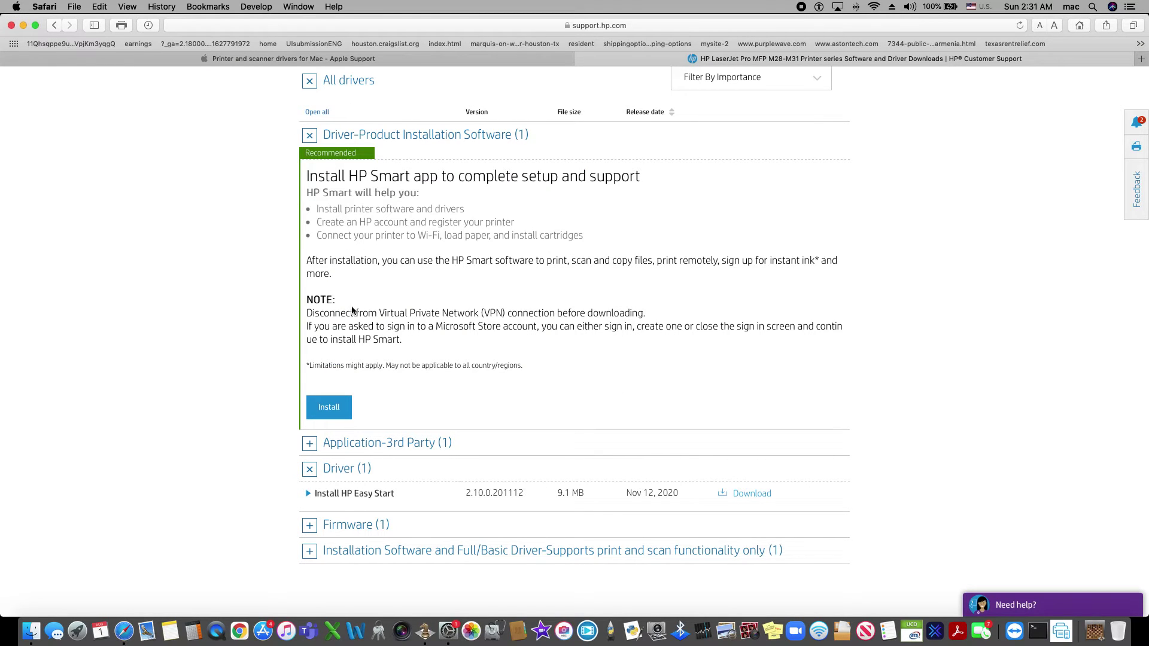
# - Review the printer series name and detected operating system on the HP drivers page, and return to Apple's printer and scanner drivers article
pyautogui.scroll(5, 536, 339)
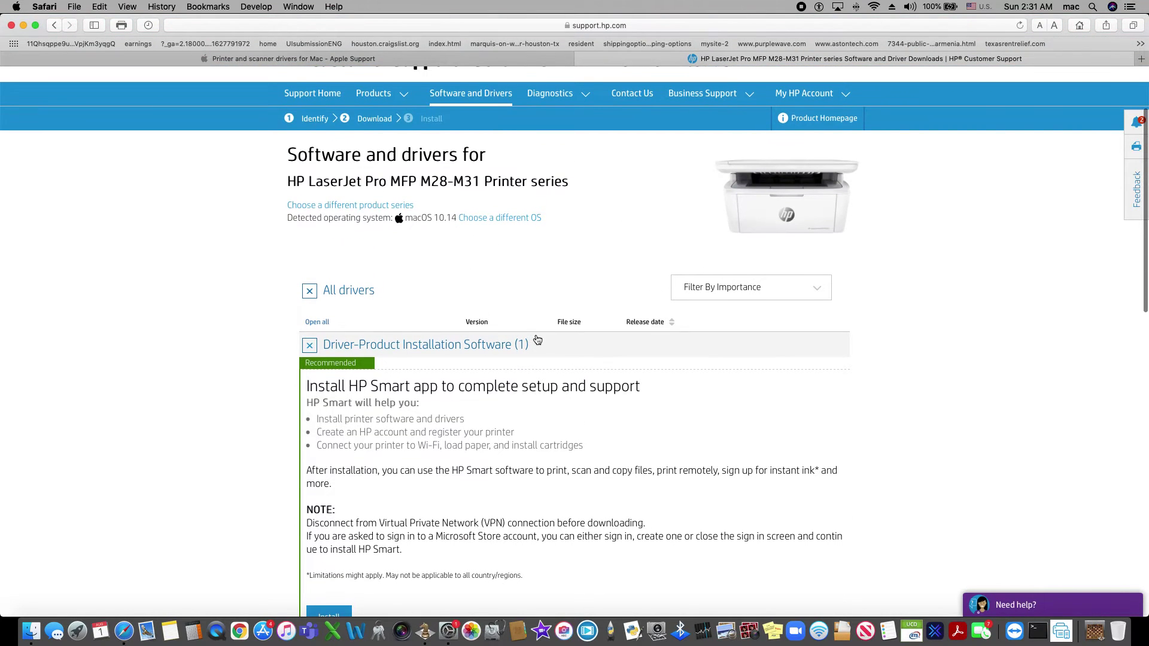
pyautogui.scroll(2, 537, 338)
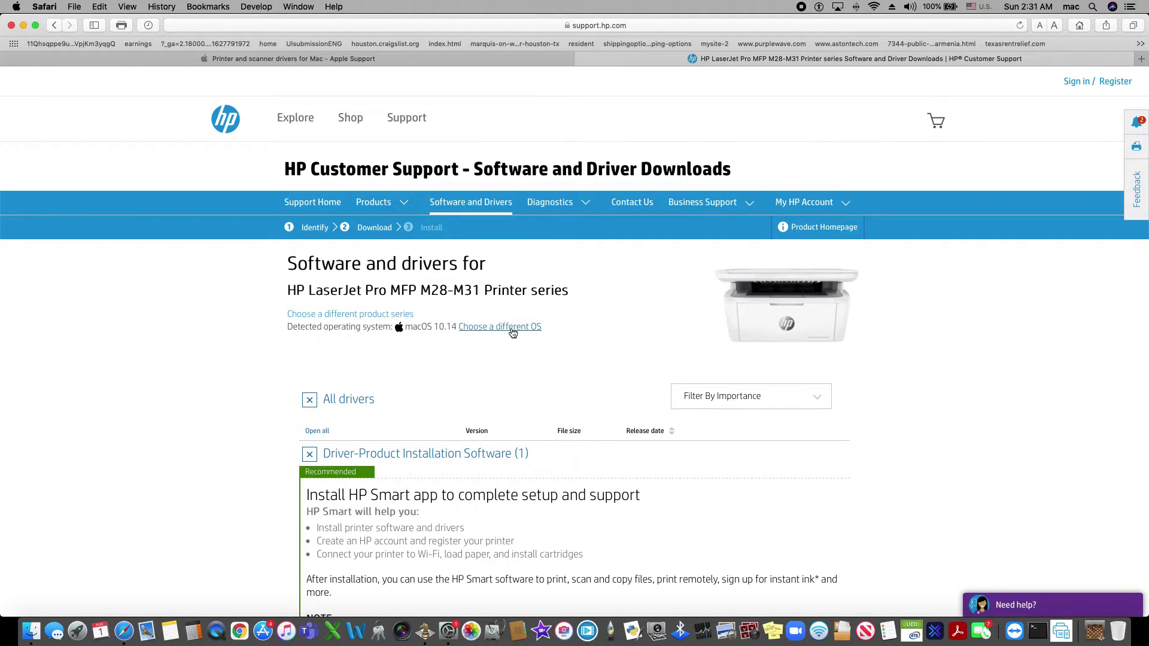
pyautogui.moveTo(390, 290); pyautogui.dragTo(491, 291)
pyautogui.click(585, 326)
pyautogui.click(497, 57)
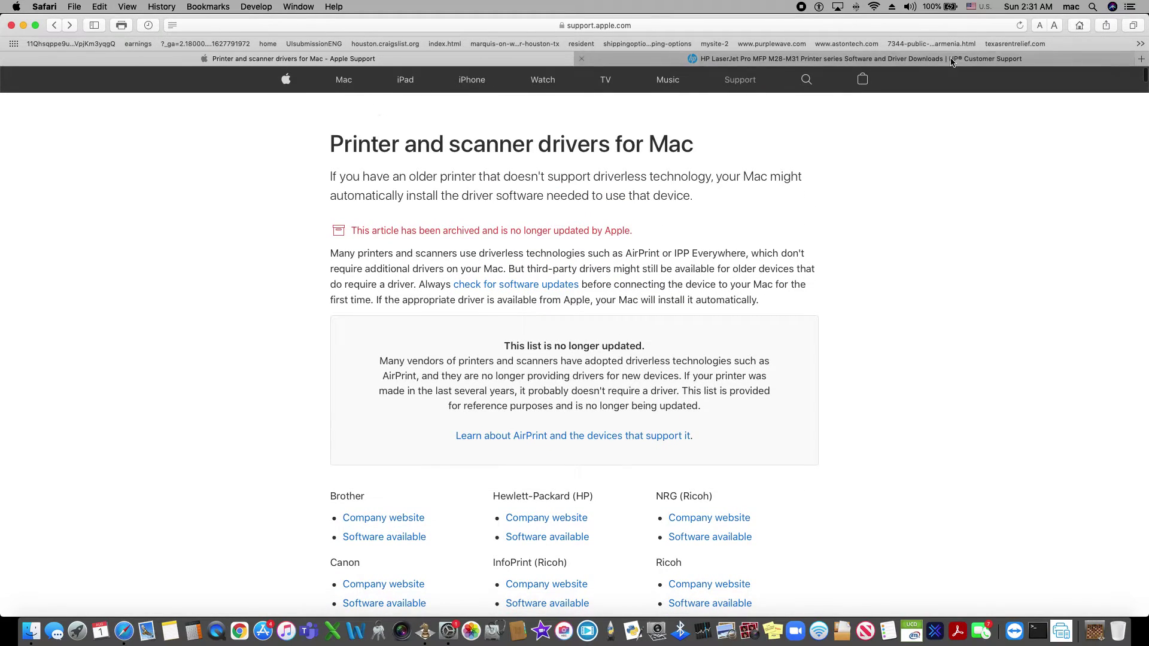
# - Open Google in a new browser tab and paste the copied printer name HP LaserJet MFP M28-M31 2 as the query
pyautogui.click(1142, 59)
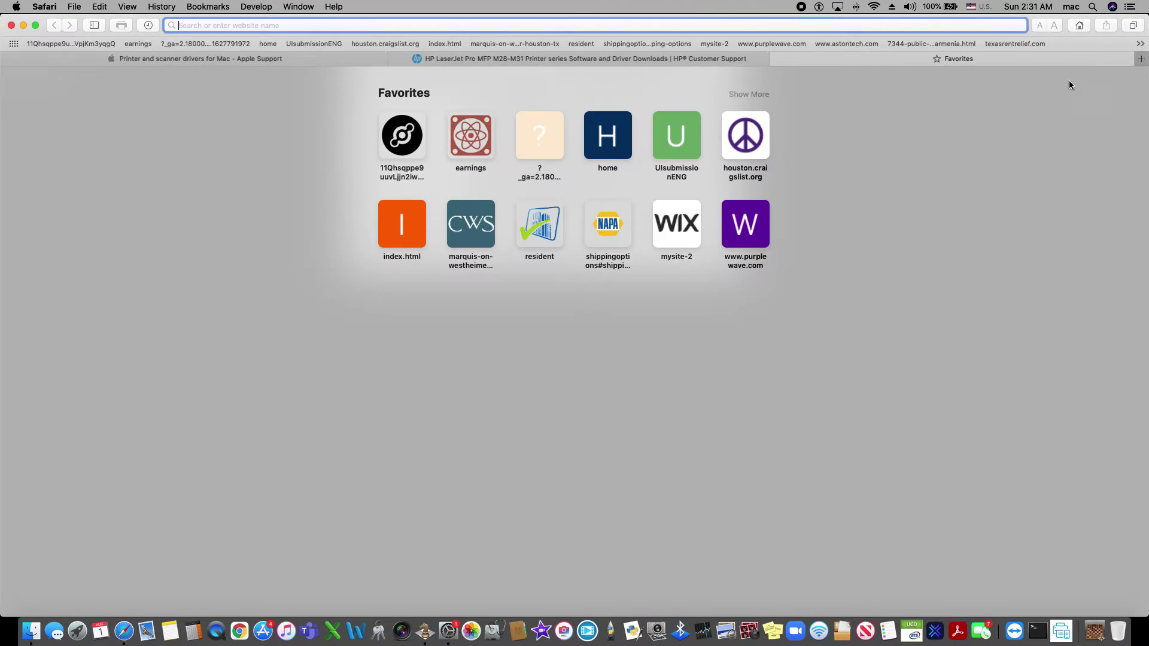
pyautogui.click(1079, 26)
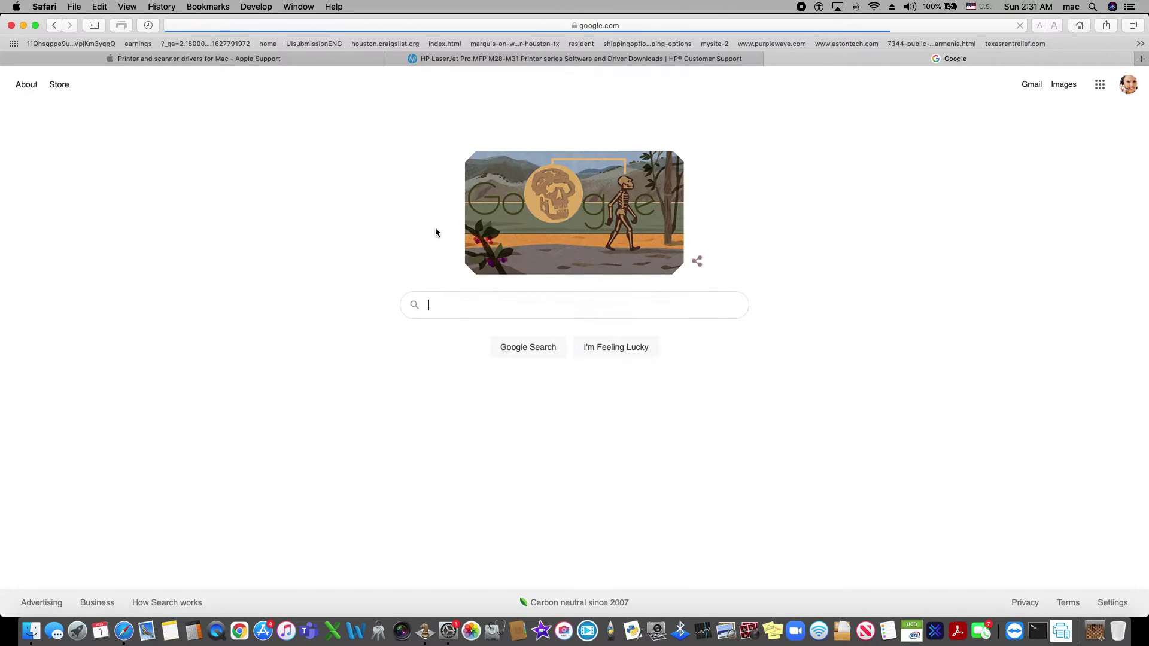
pyautogui.rightClick(496, 308)
pyautogui.click(520, 338)
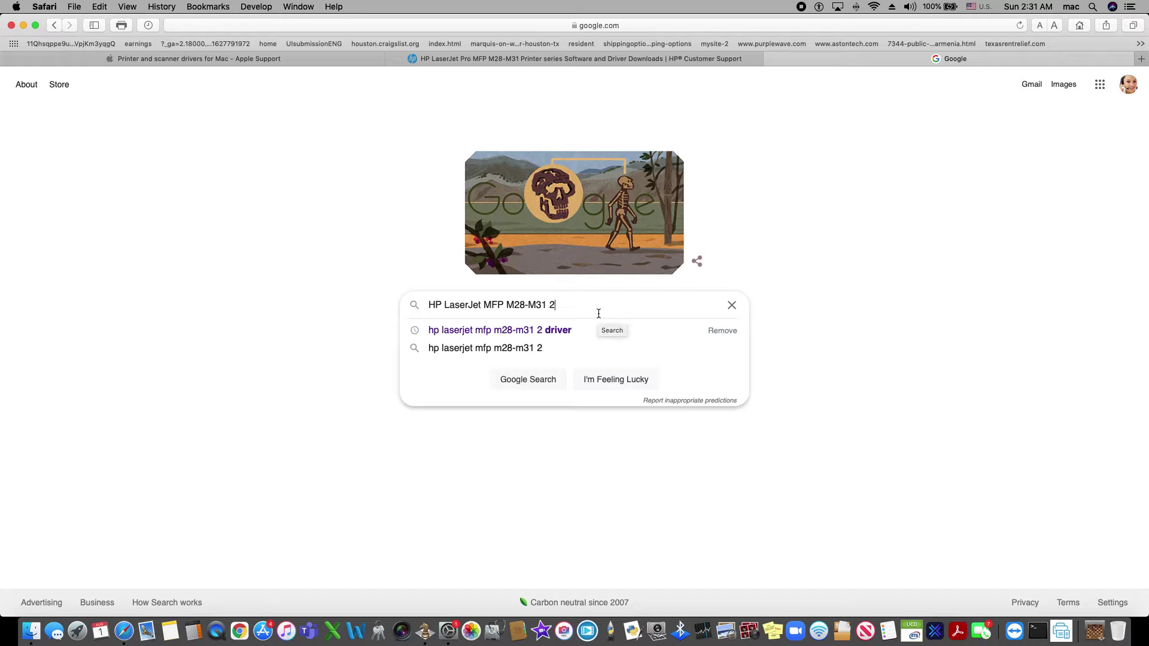
# - Change the query to "HP LaserJet MFP APPLE DRIVER PACK" and run the Google search
pyautogui.press('BackSpace')
pyautogui.press('BackSpace')
pyautogui.press('BackSpace')
pyautogui.press('BackSpace')
pyautogui.press('BackSpace')
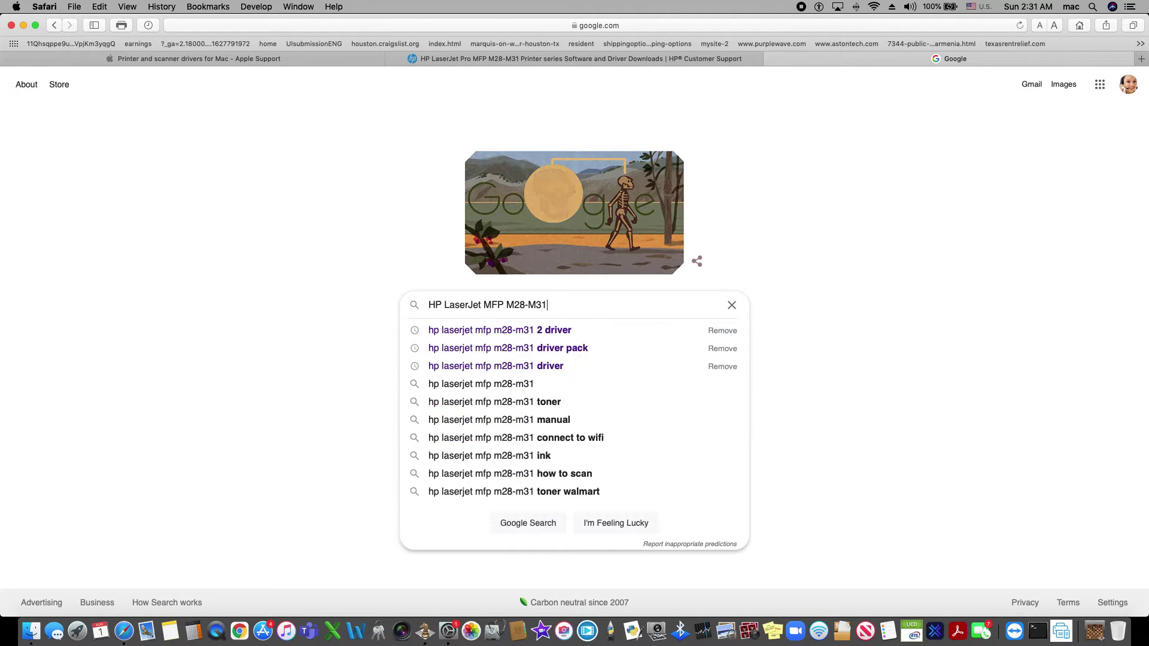
pyautogui.press('BackSpace')
pyautogui.press('BackSpace')
pyautogui.press('BackSpace')
pyautogui.press('BackSpace')
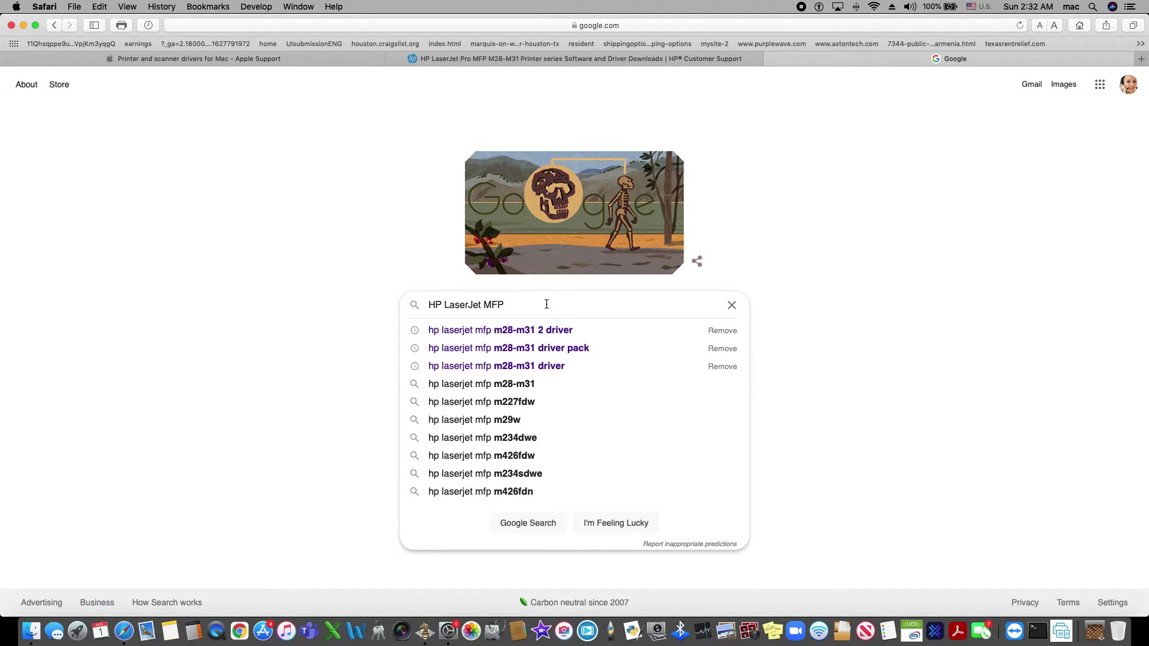
pyautogui.write('APPLE DRIVER ')
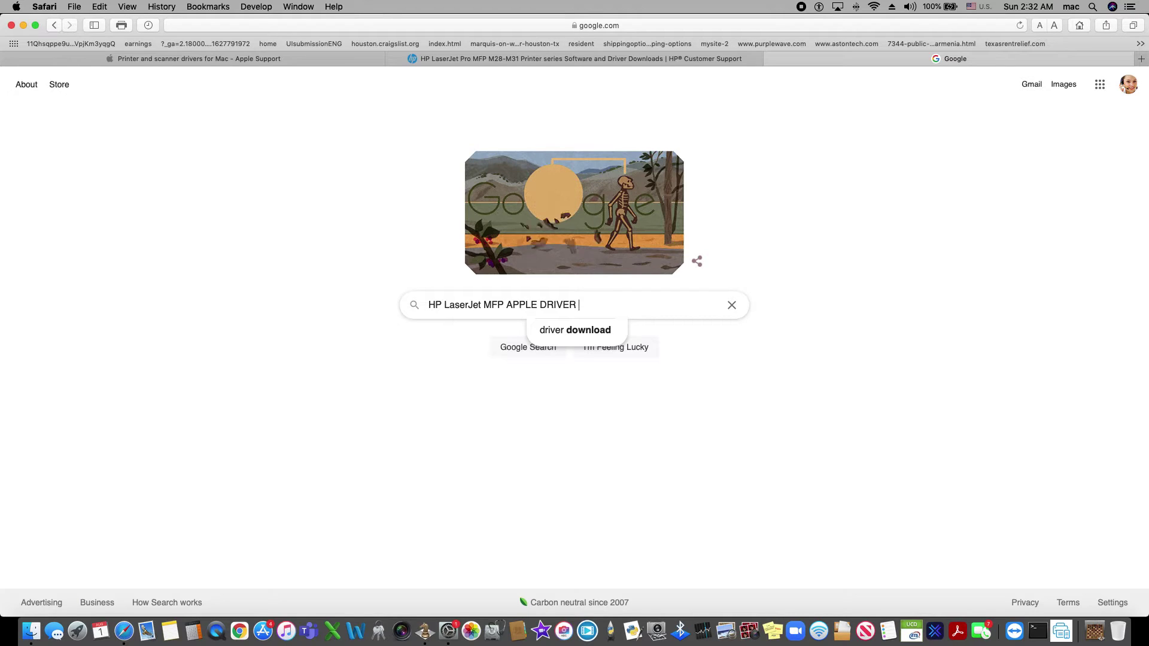
pyautogui.write('PACK')
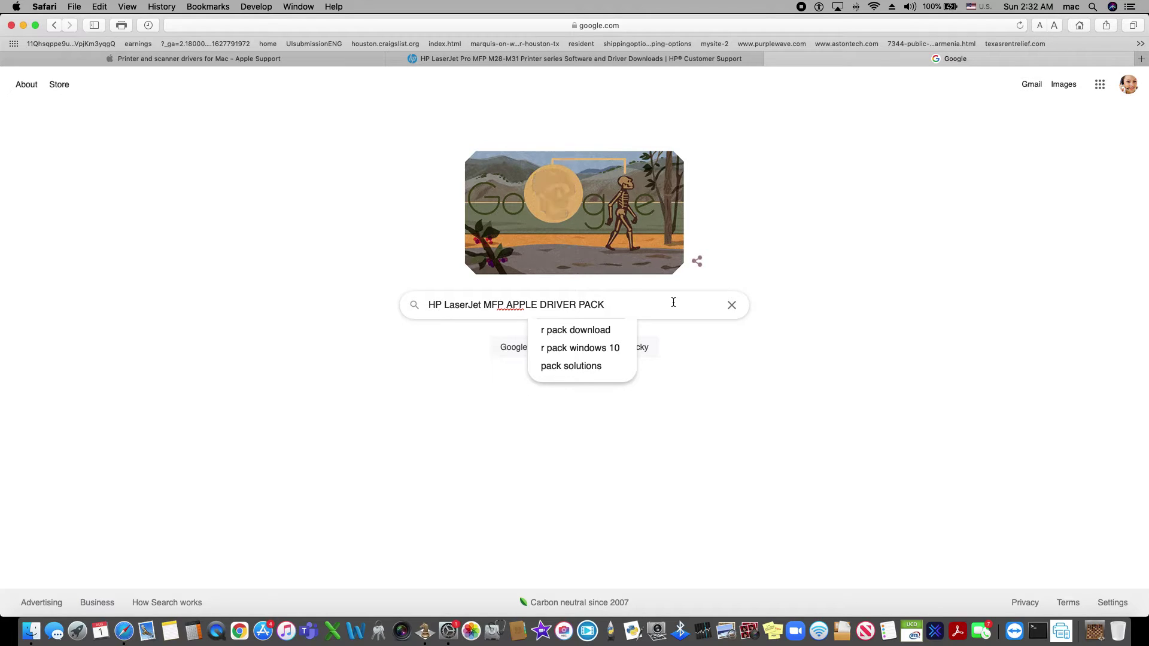
pyautogui.press('Return')
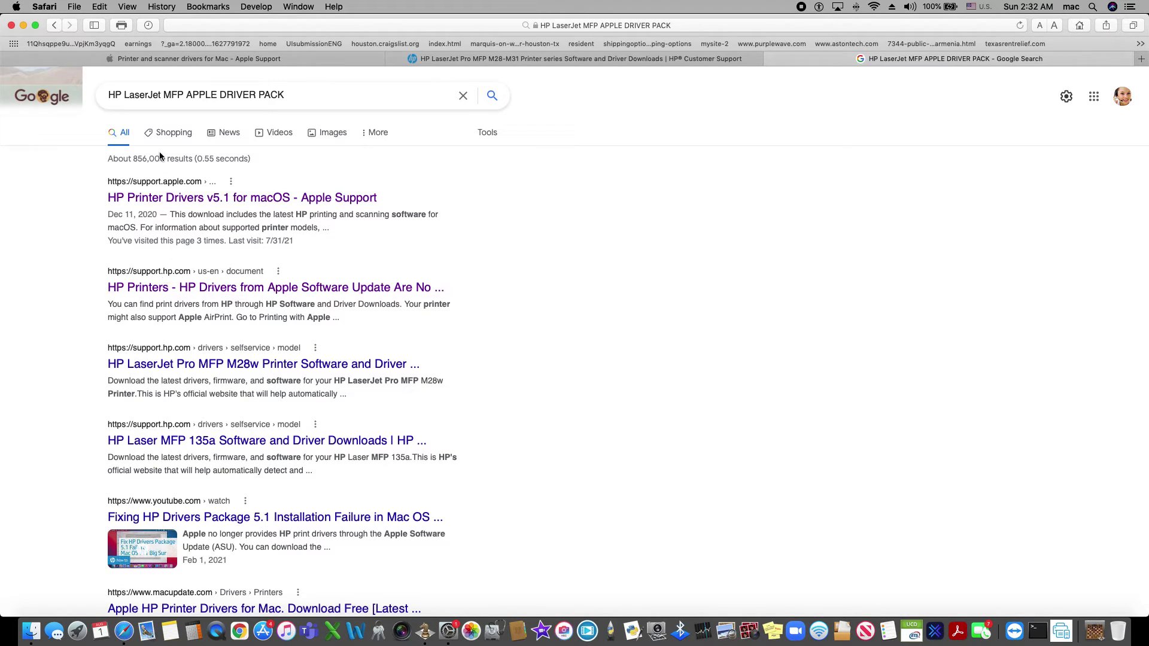
# - Open Apple's HP Printer Drivers v5.1 for macOS download page, highlight its title, and minimize the browser window
pyautogui.click(193, 202)
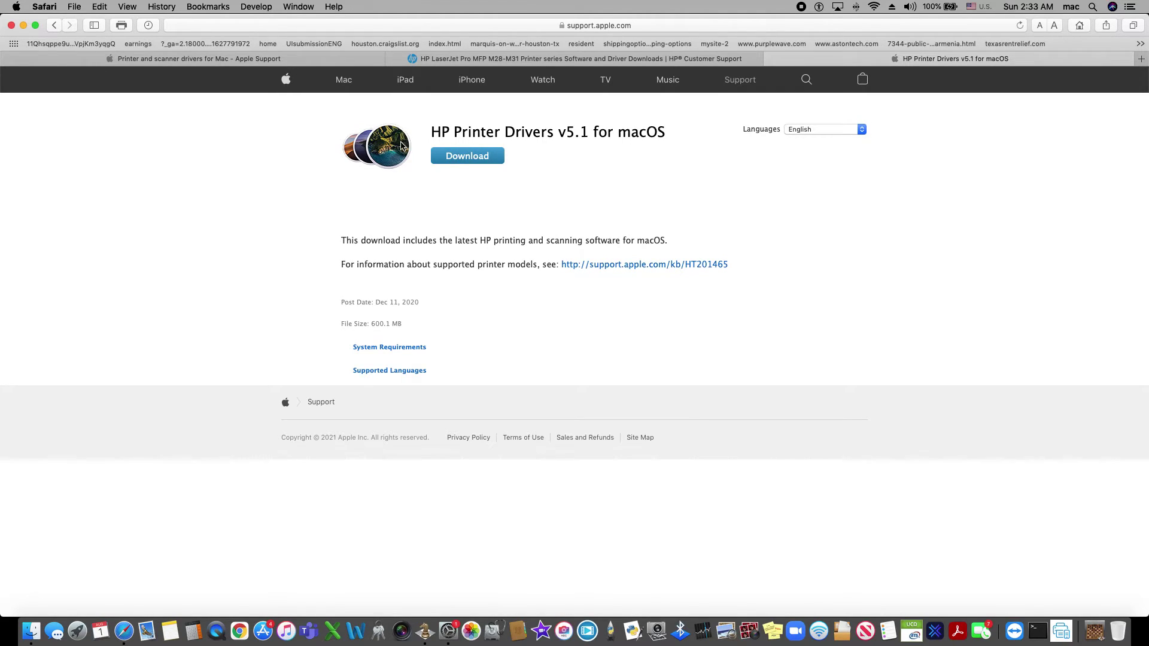
pyautogui.moveTo(429, 129); pyautogui.dragTo(664, 129)
pyautogui.click(524, 192)
pyautogui.click(23, 26)
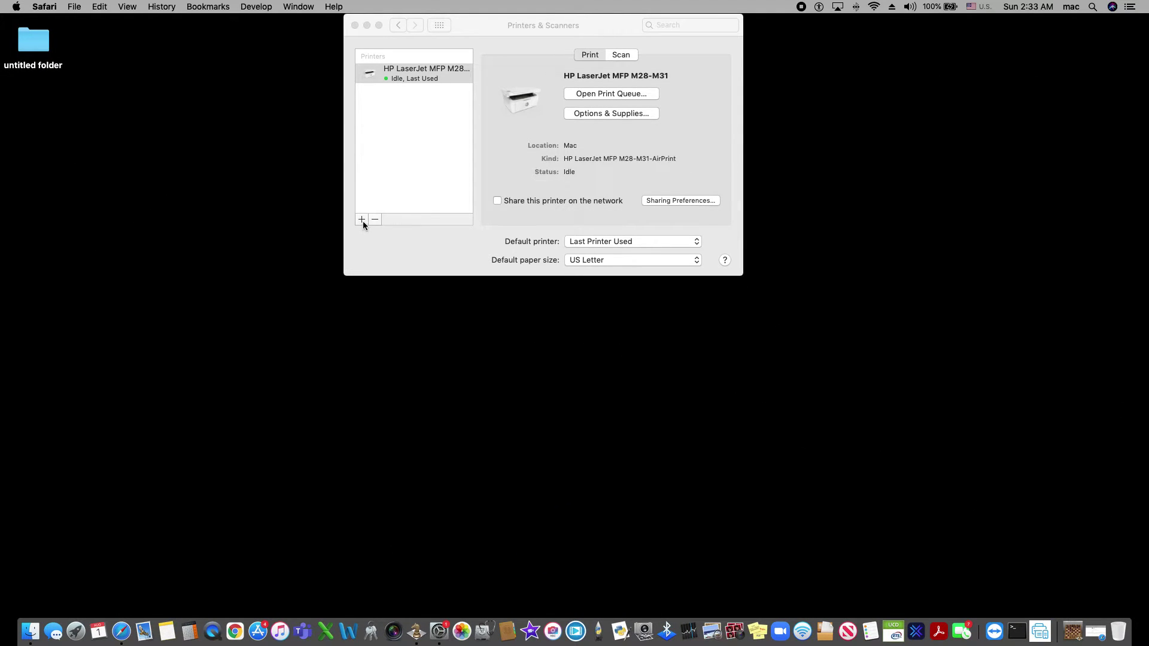
# - Start adding a printer from Printers & Scanners, place the Add window below it, and select the HP LaserJet MFP M28-M31
pyautogui.click(484, 30)
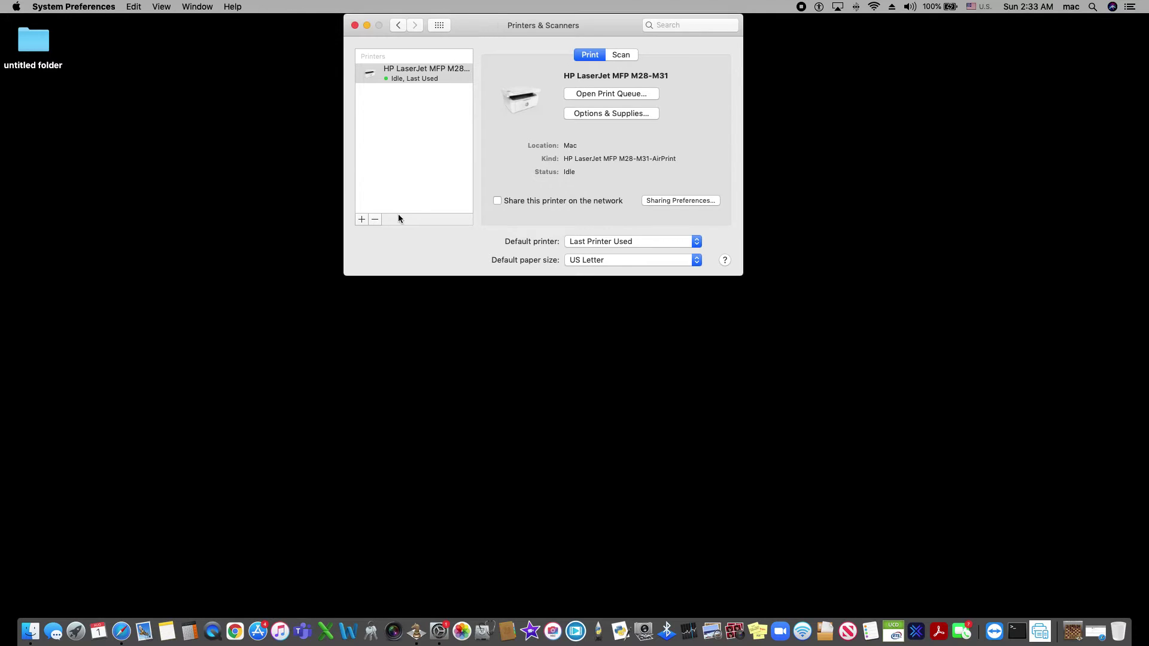
pyautogui.click(393, 25)
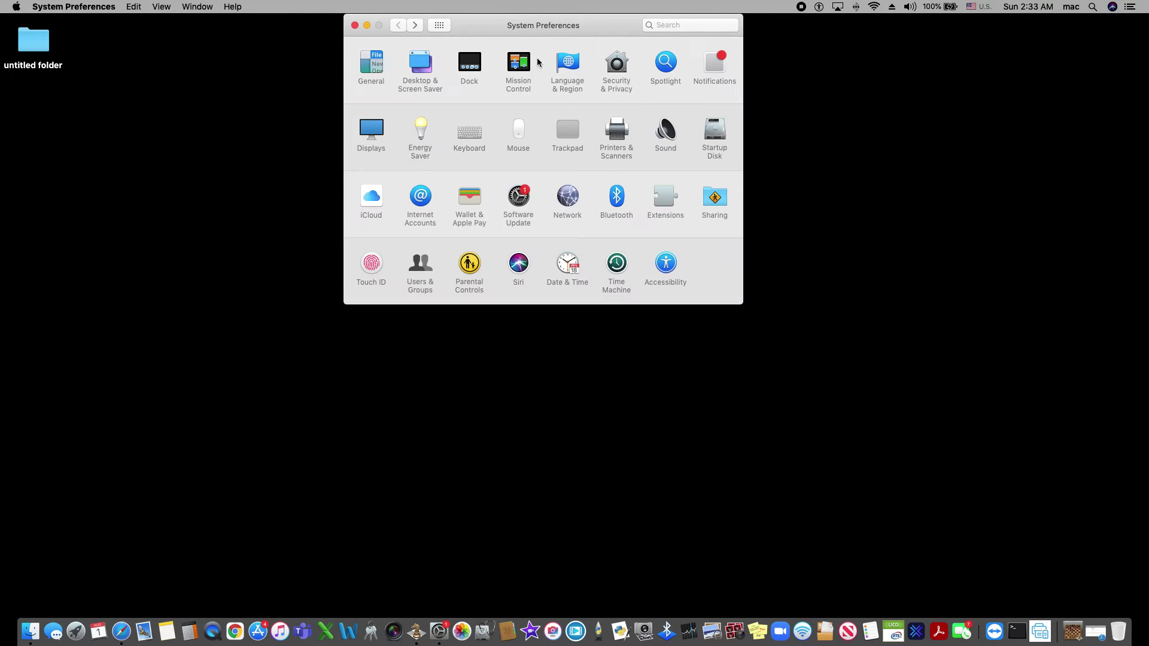
pyautogui.click(620, 136)
pyautogui.click(362, 220)
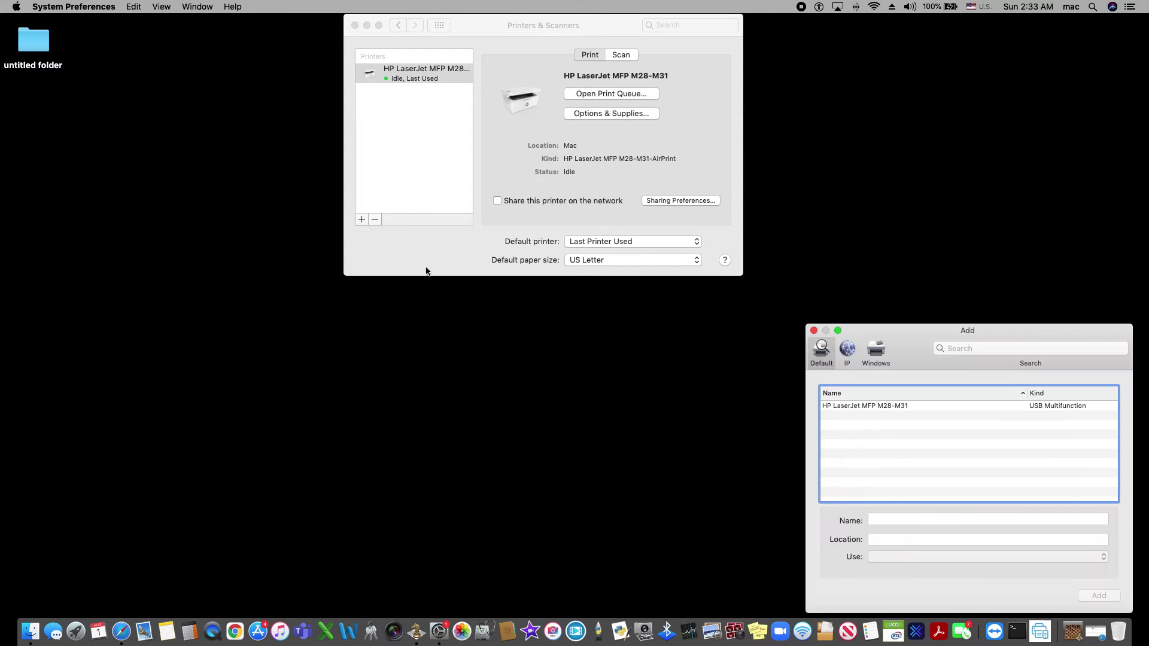
pyautogui.moveTo(788, 310); pyautogui.dragTo(608, 284)
pyautogui.moveTo(925, 333); pyautogui.dragTo(524, 286)
pyautogui.click(520, 359)
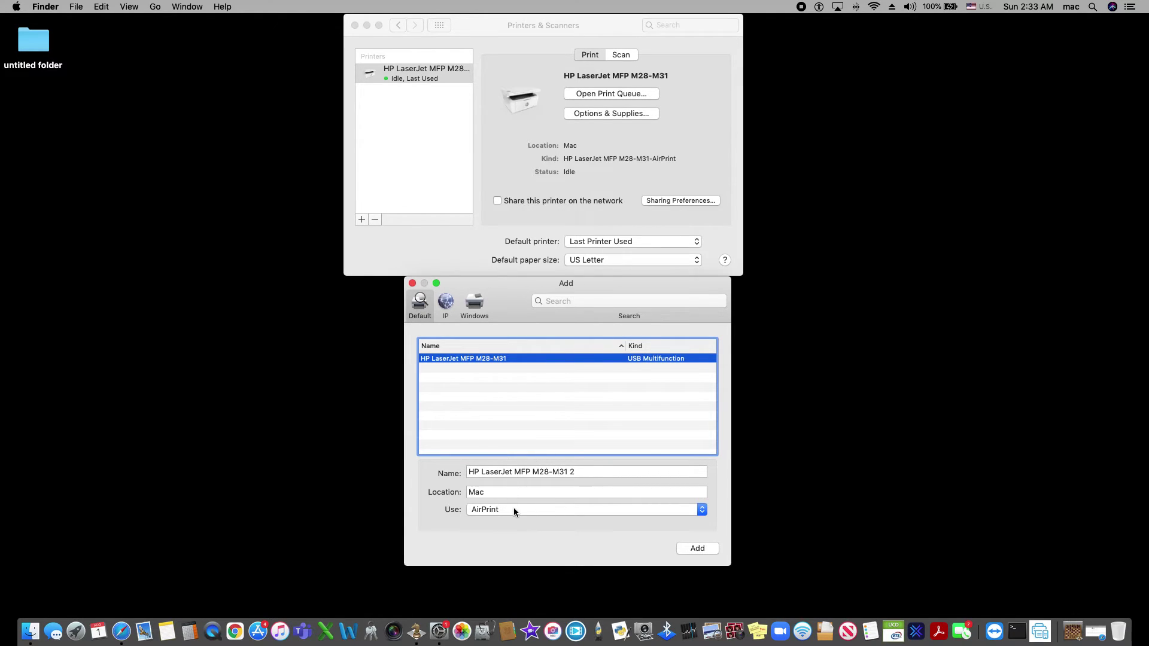
# - Search the printer software list for "HP LaserJet MFP M28-M31 2", shorten the filter until it is empty, and cancel the selection
pyautogui.click(514, 507)
pyautogui.click(516, 538)
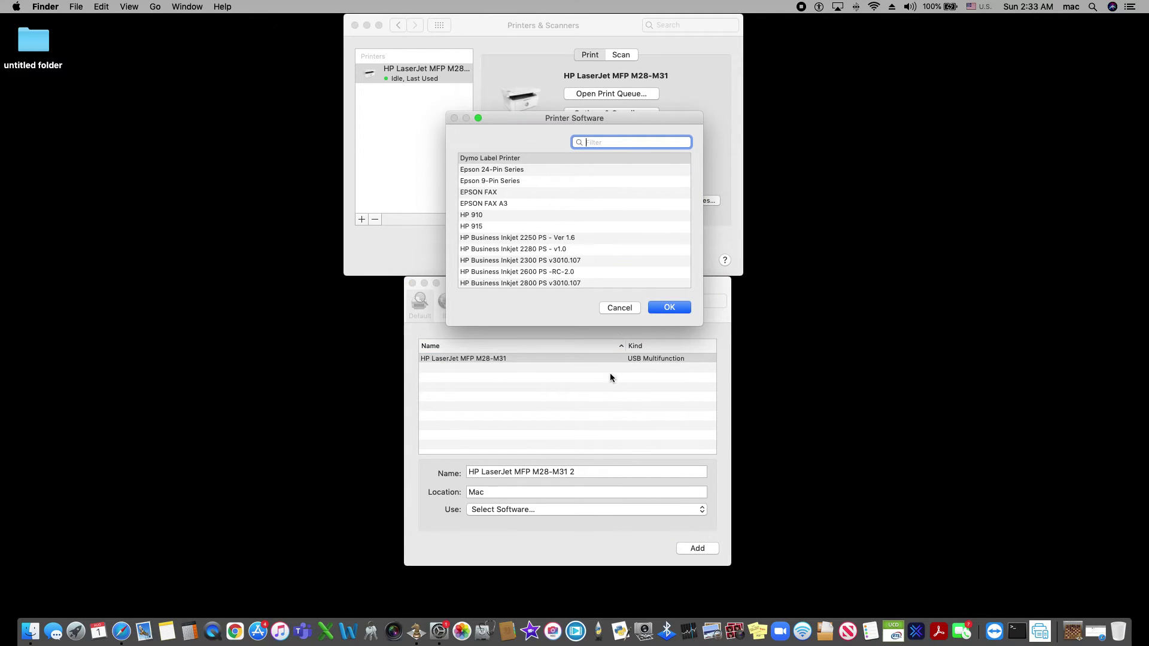
pyautogui.rightClick(616, 143)
pyautogui.click(640, 166)
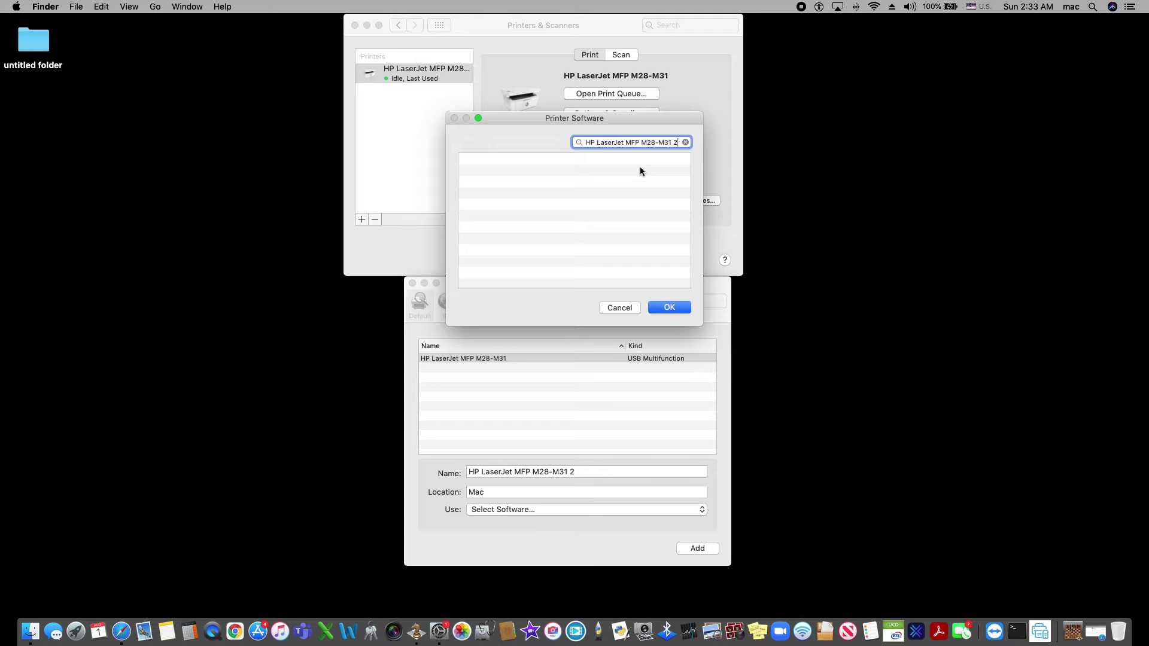
pyautogui.press('BackSpace')
pyautogui.press('BackSpace')
pyautogui.press('BackSpace')
pyautogui.press('BackSpace')
pyautogui.press('BackSpace')
pyautogui.press('BackSpace')
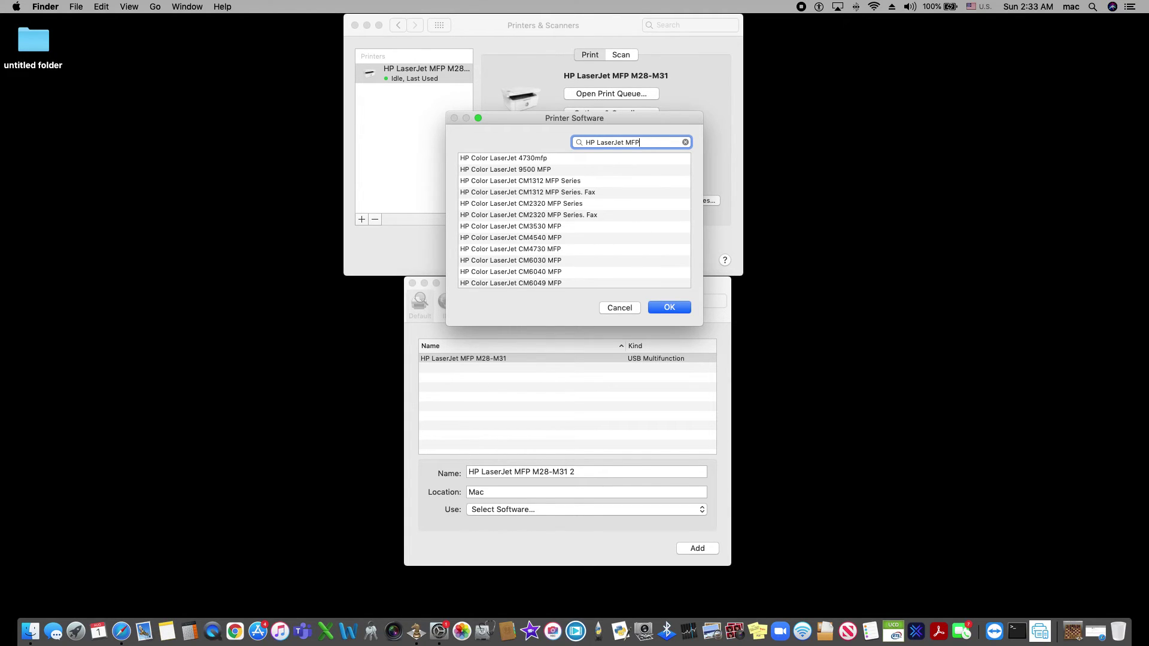
pyautogui.press('BackSpace')
pyautogui.press('BackSpace')
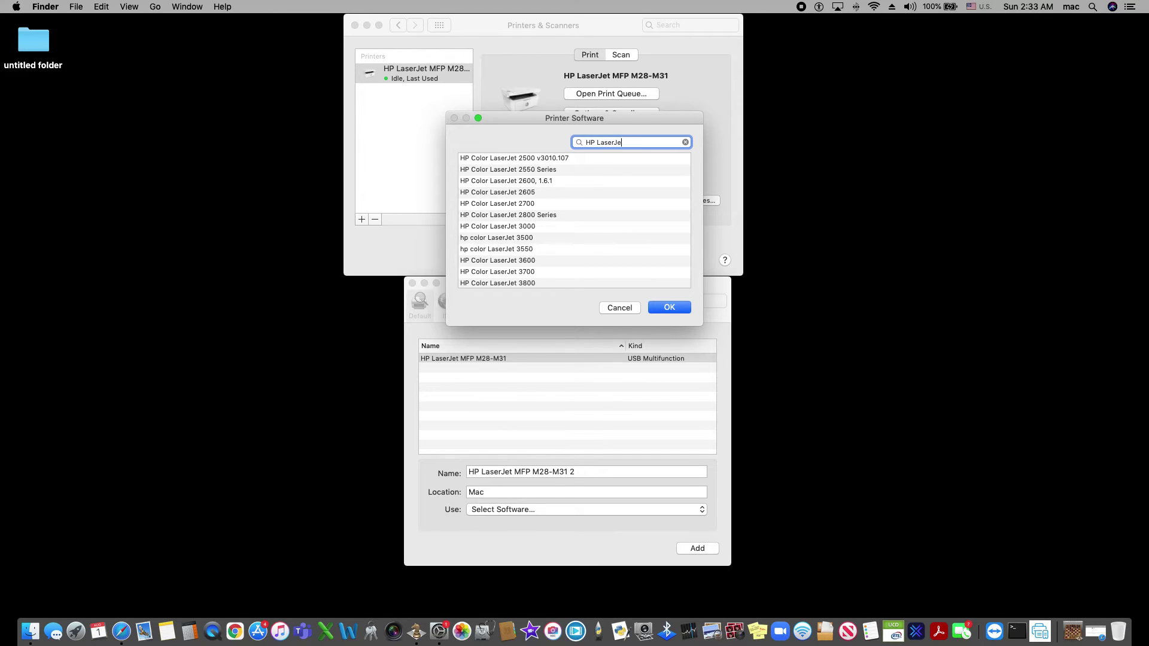
pyautogui.press('BackSpace')
pyautogui.press('BackSpace')
pyautogui.press('BackSpace')
pyautogui.press('BackSpace')
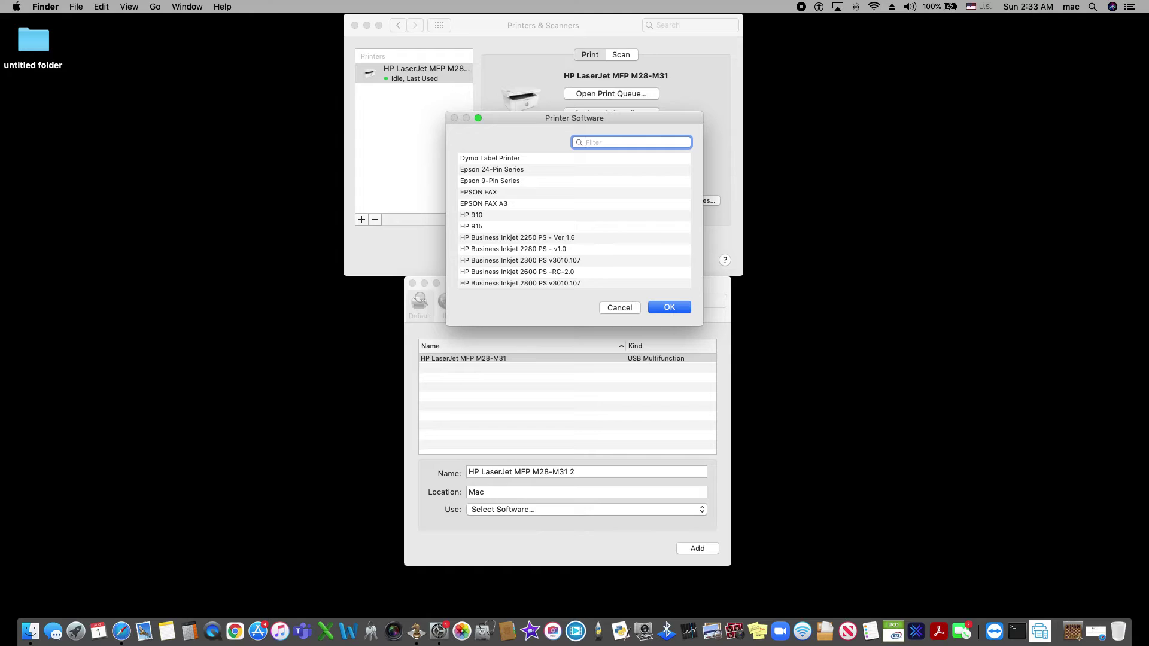
pyautogui.click(622, 308)
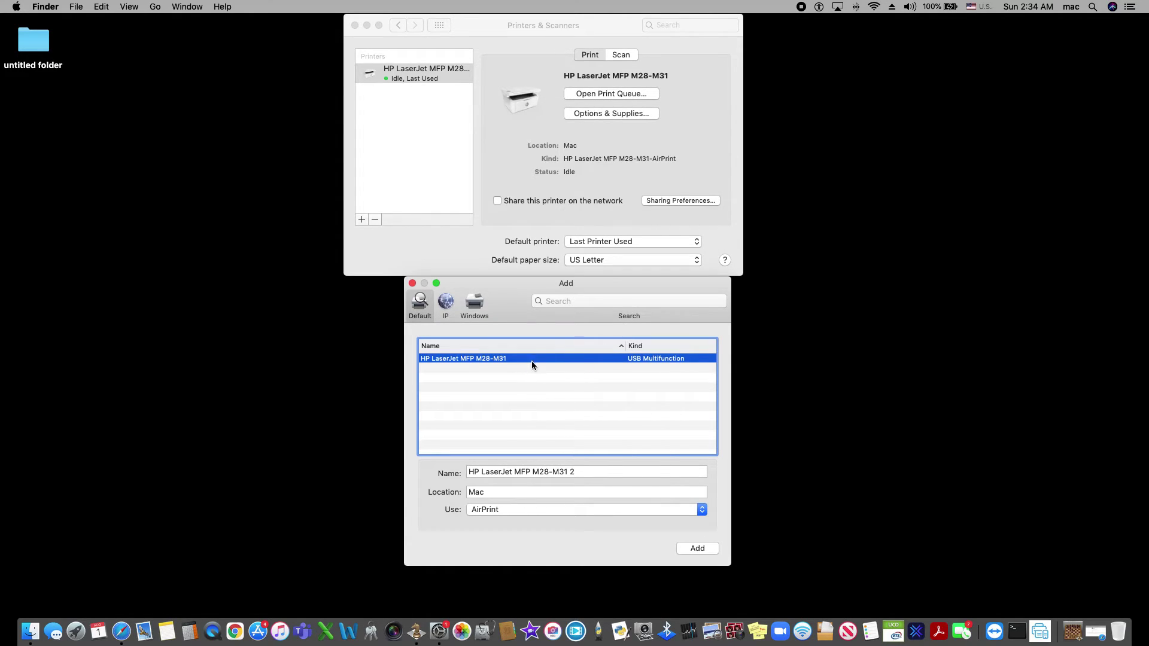
# - Filter the printer software list to "HP LaserJet MFP M2" and add the printer with the HP LaserJet M2727 MFP Series driver
pyautogui.click(544, 509)
pyautogui.click(529, 539)
pyautogui.rightClick(608, 144)
pyautogui.click(643, 172)
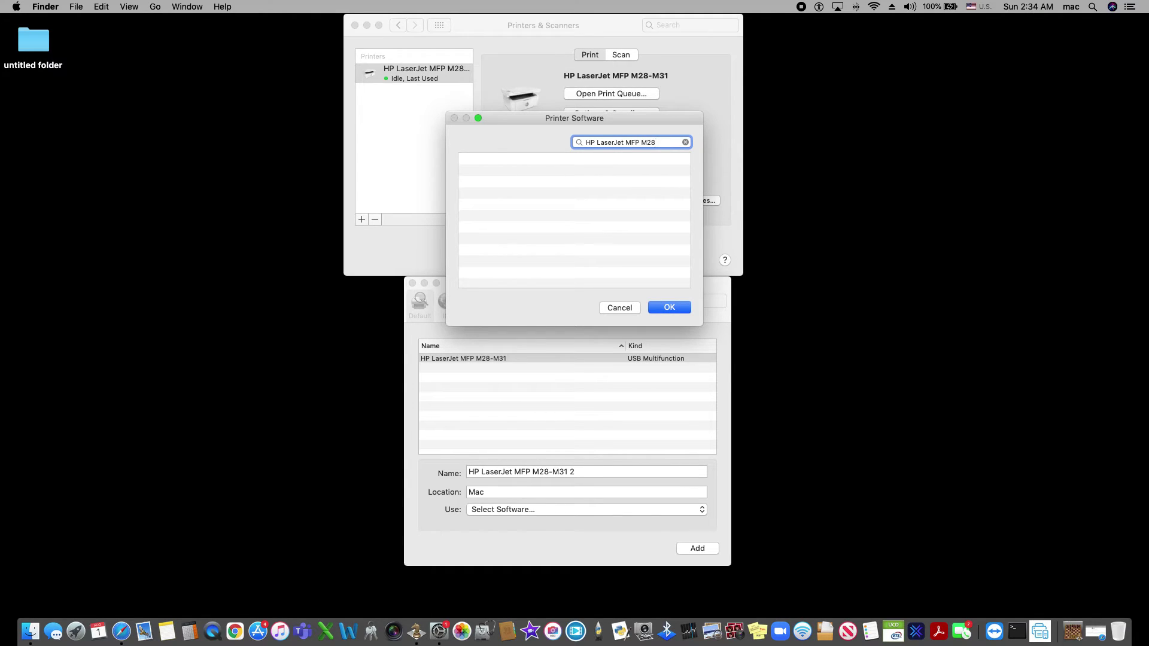
pyautogui.press('BackSpace')
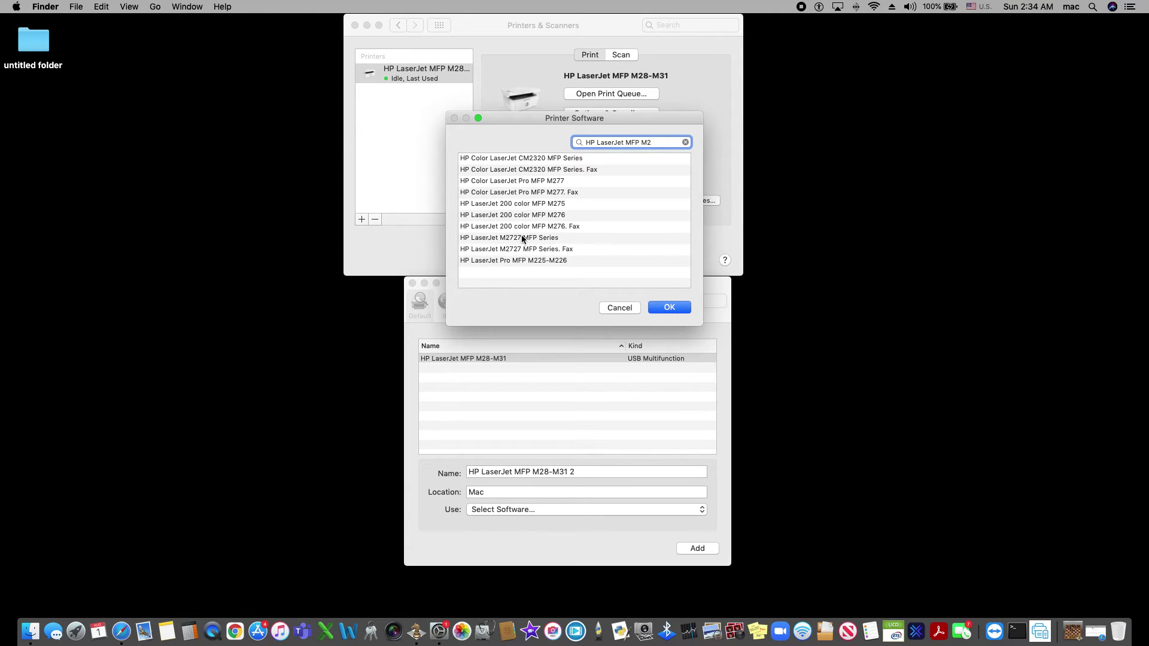
pyautogui.click(489, 237)
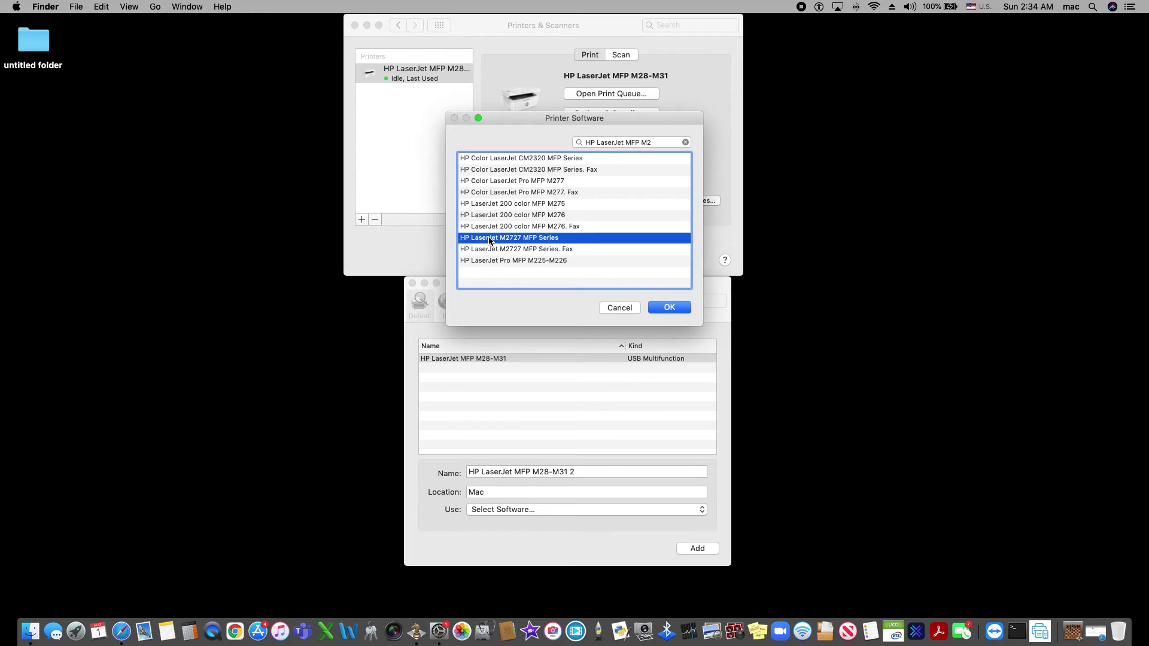
pyautogui.click(665, 307)
pyautogui.click(701, 551)
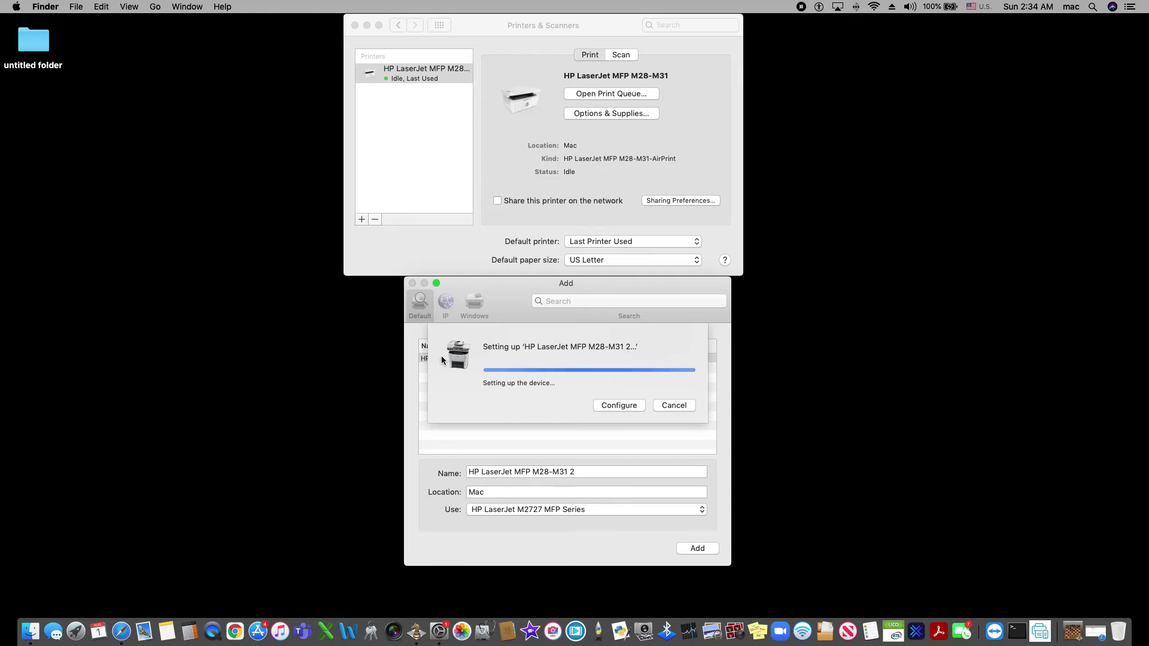
# - Configure the Tray 3 and Duplex Unit options for the printer being added and finish its setup
pyautogui.click(613, 403)
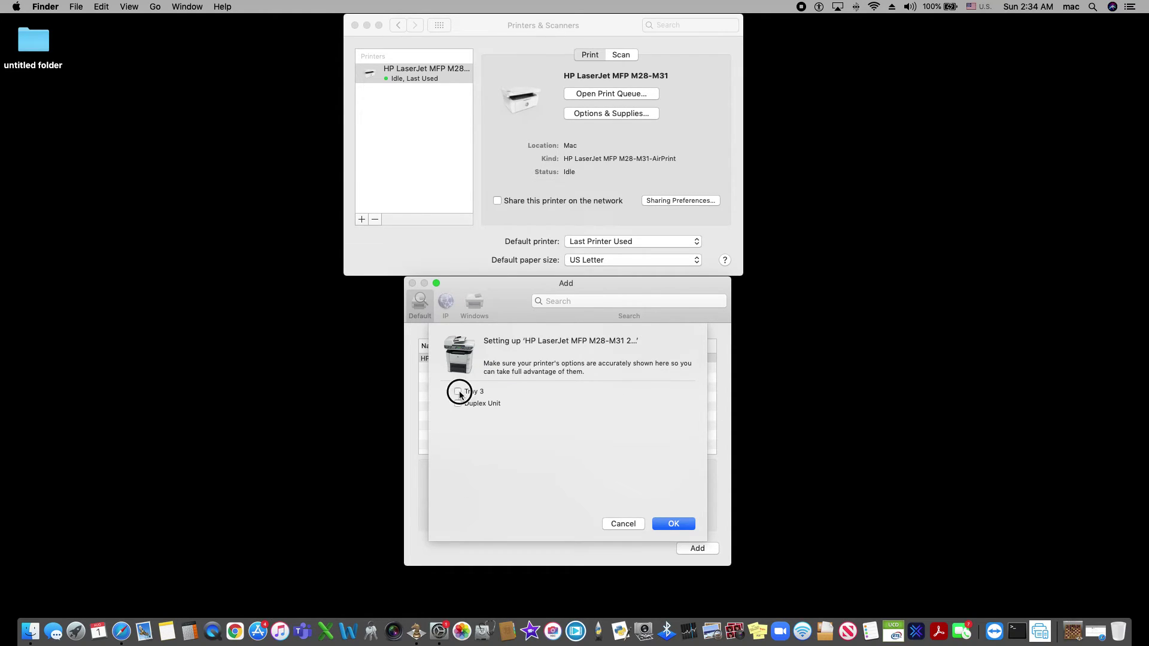
pyautogui.click(459, 404)
pyautogui.click(674, 521)
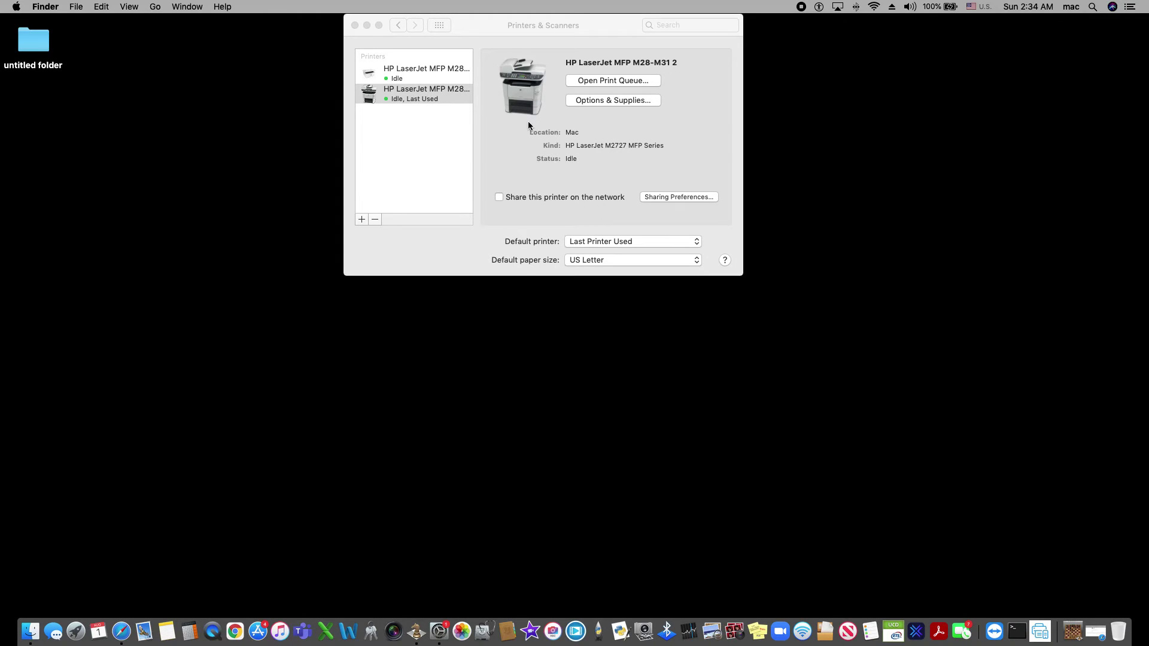
# - Compare the AirPrint printer with the M2727-driver printer, and remove the M2727-driver one from the printers list
pyautogui.click(423, 72)
pyautogui.click(421, 75)
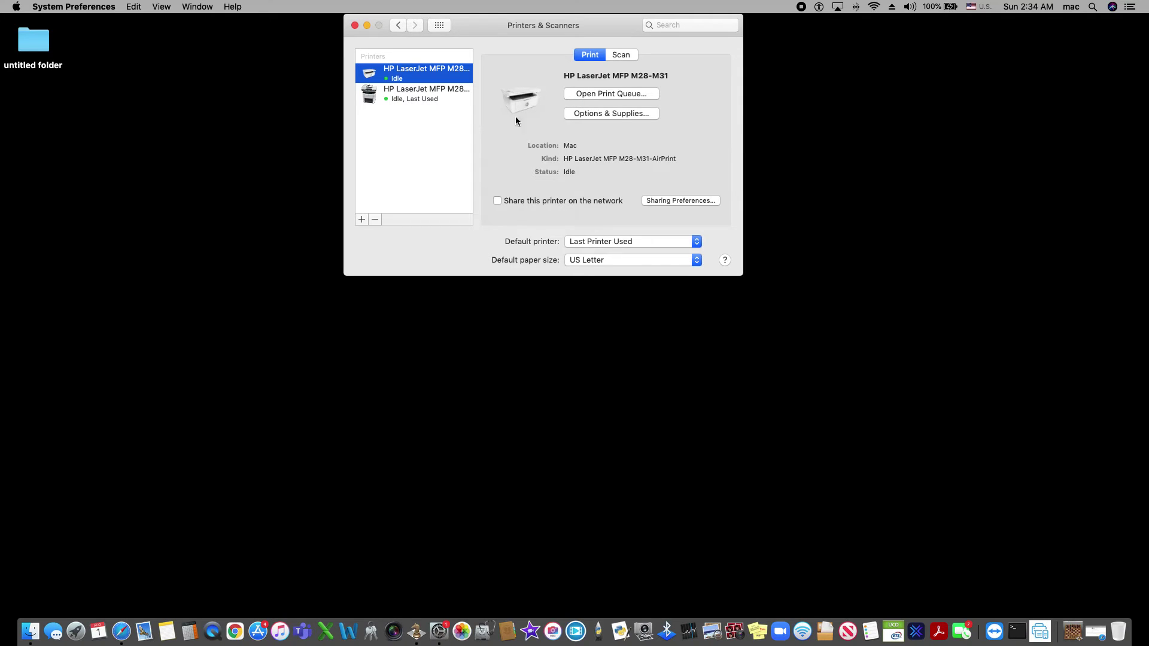
pyautogui.click(420, 95)
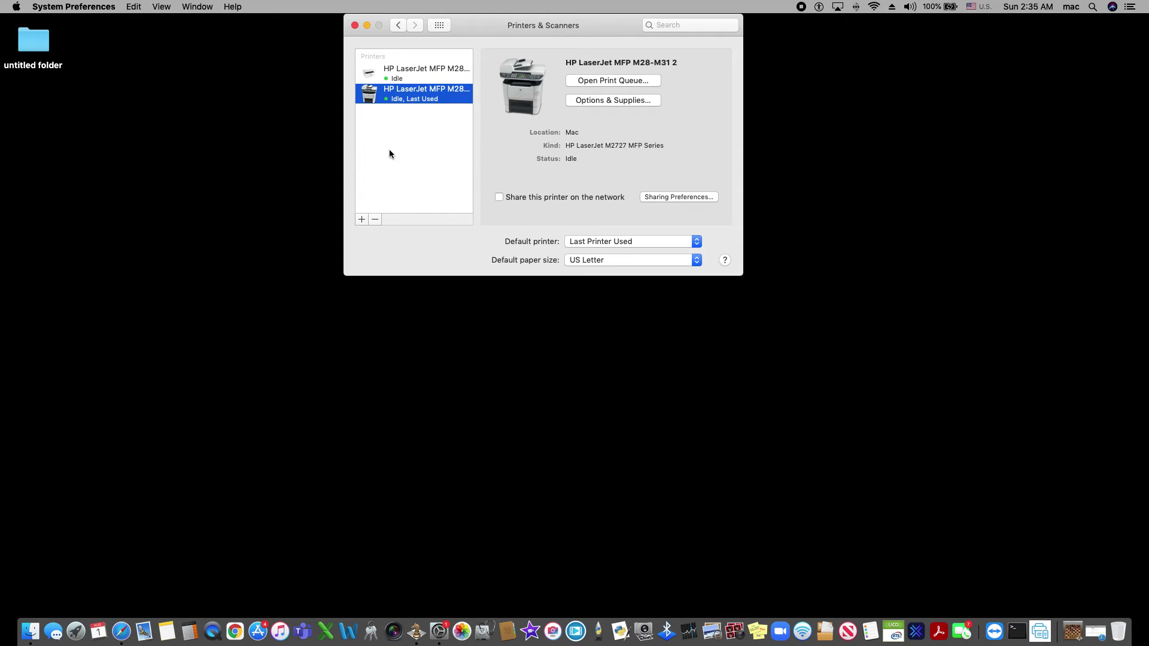
pyautogui.click(375, 219)
pyautogui.click(599, 98)
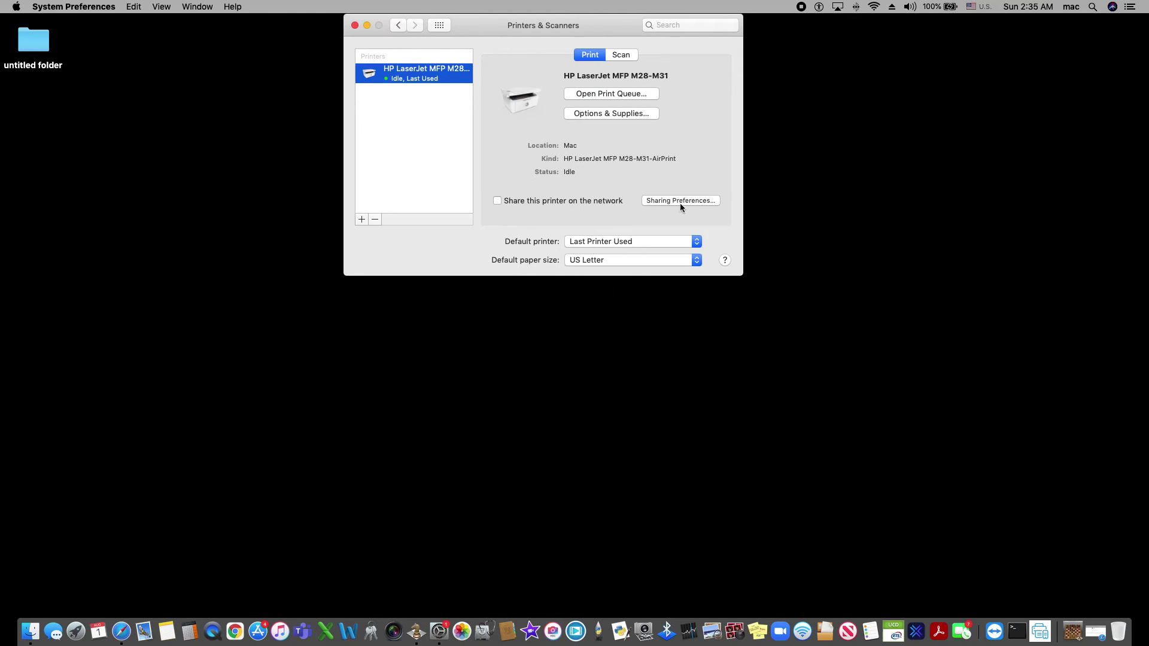
# - Reopen the Add window for the HP LaserJet MFP M28-M31, view the available printer software, and cancel the software selection
pyautogui.click(363, 220)
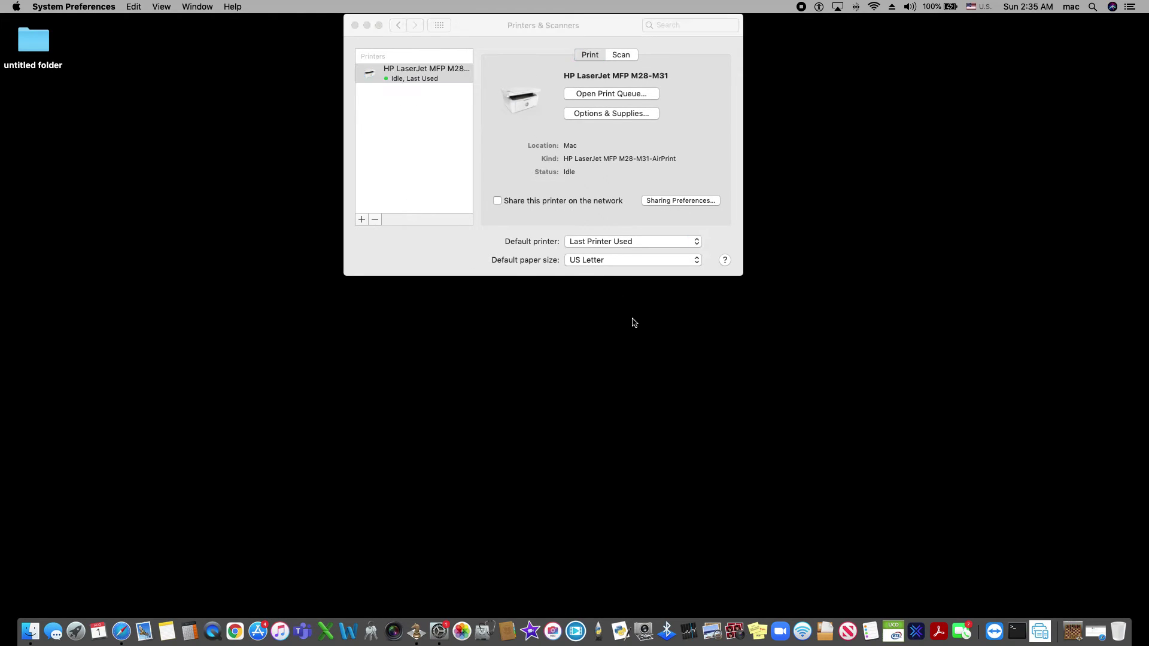
pyautogui.click(565, 361)
pyautogui.click(563, 510)
pyautogui.click(534, 538)
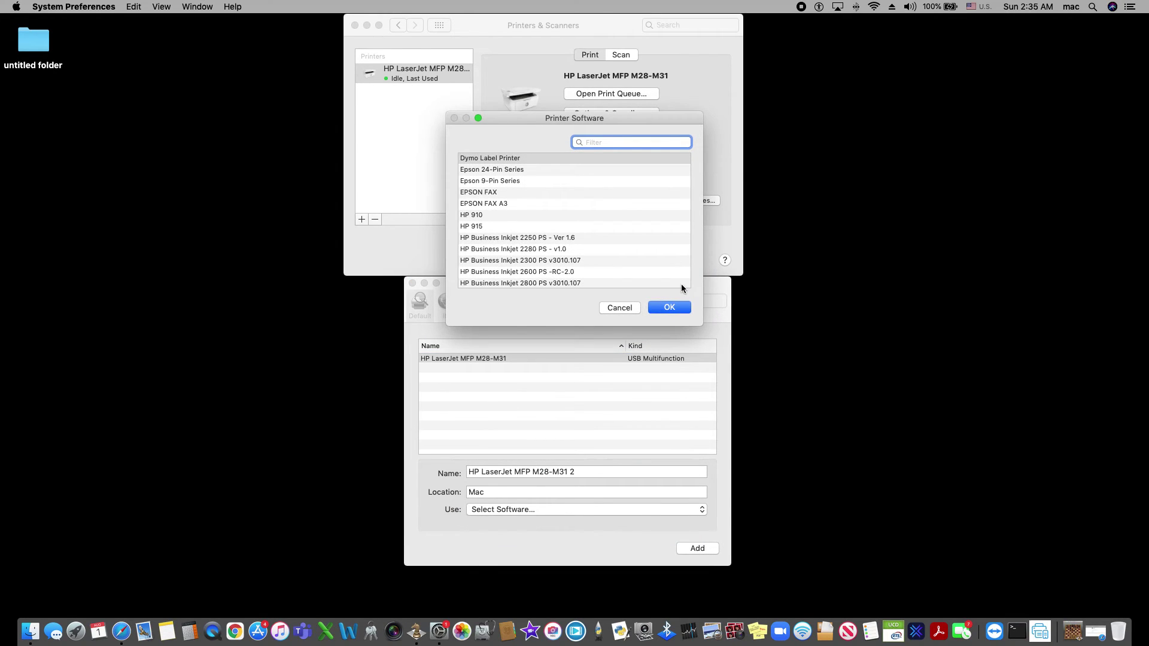
pyautogui.click(622, 309)
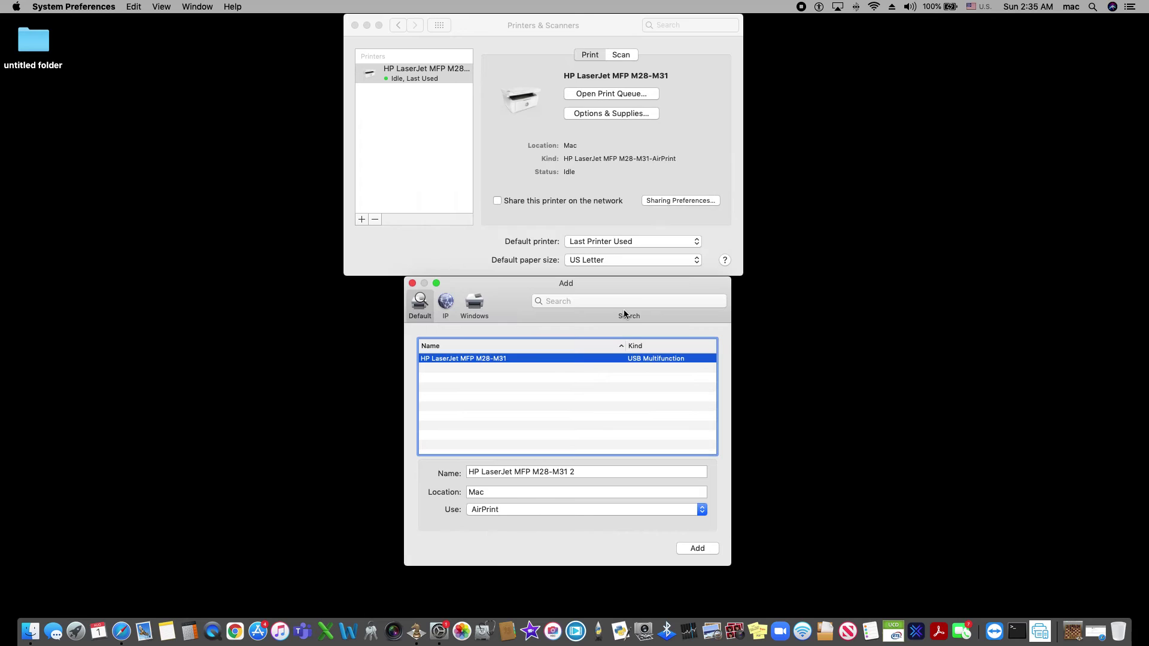
# - Close the Add window and Printers & Scanners, and switch back to the Safari window with the driver pages
pyautogui.click(413, 283)
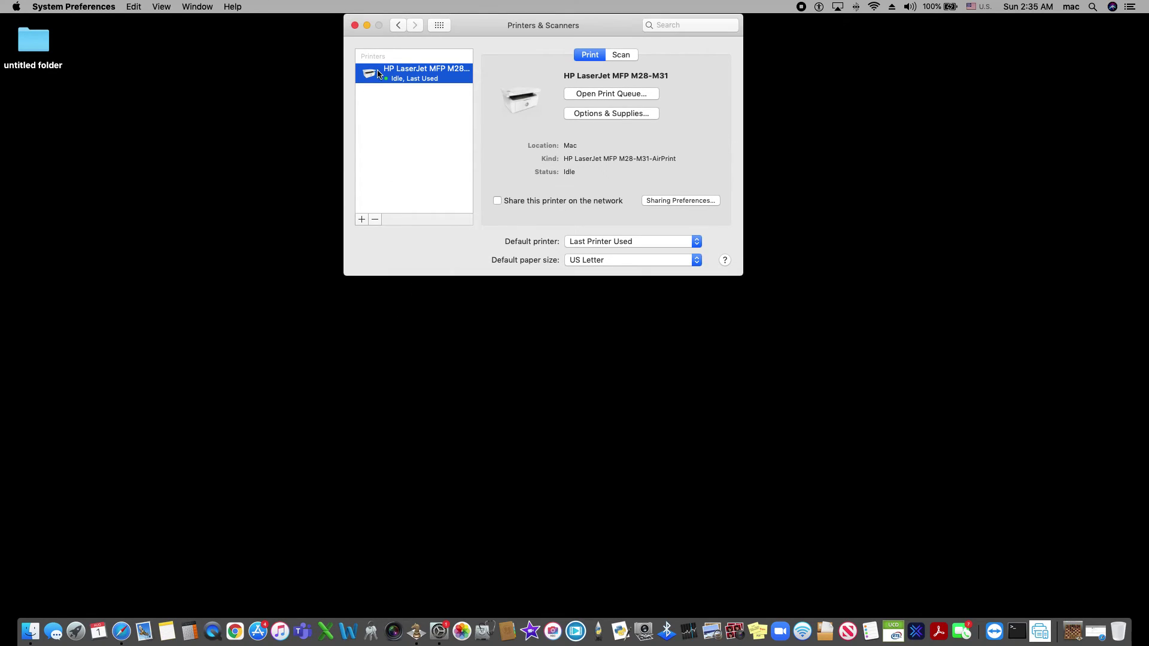
pyautogui.click(354, 26)
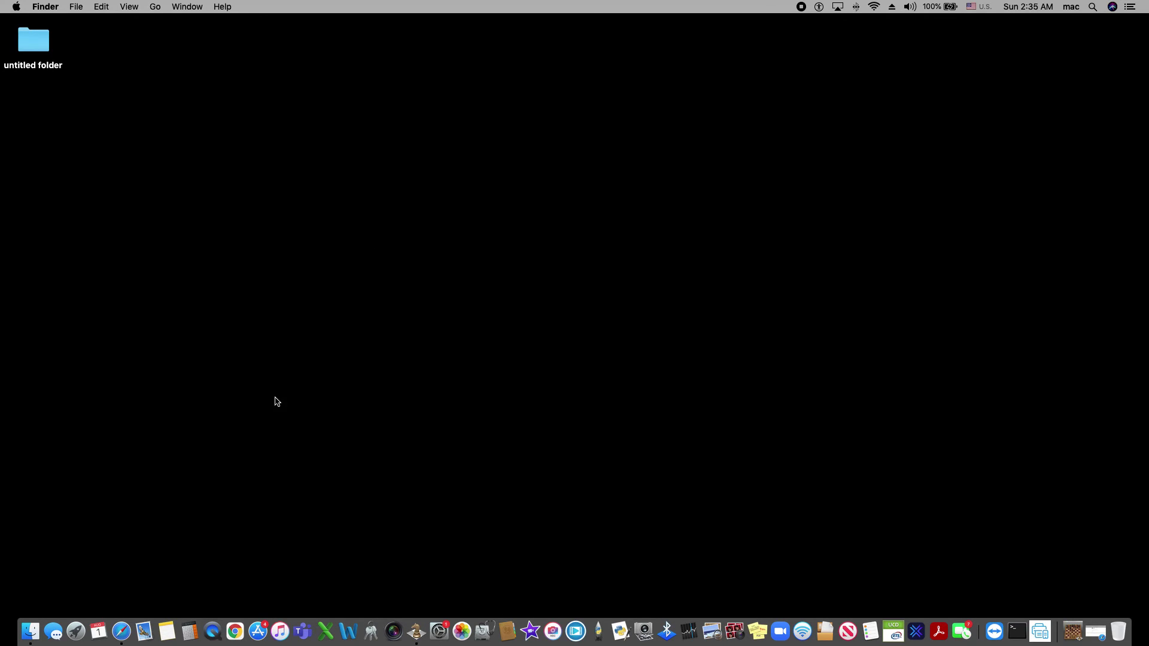
pyautogui.click(118, 606)
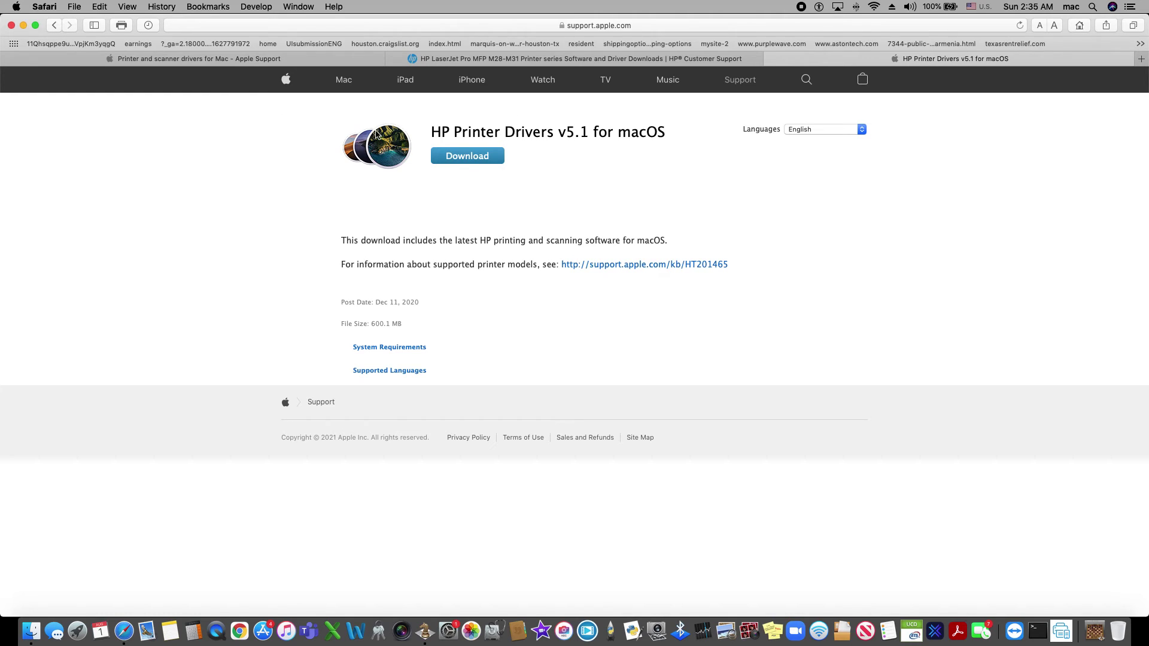
# - Review Apple's printer and scanner drivers article alongside the HP driver downloads page and the HP Printer Drivers v5.1 page
pyautogui.click(304, 57)
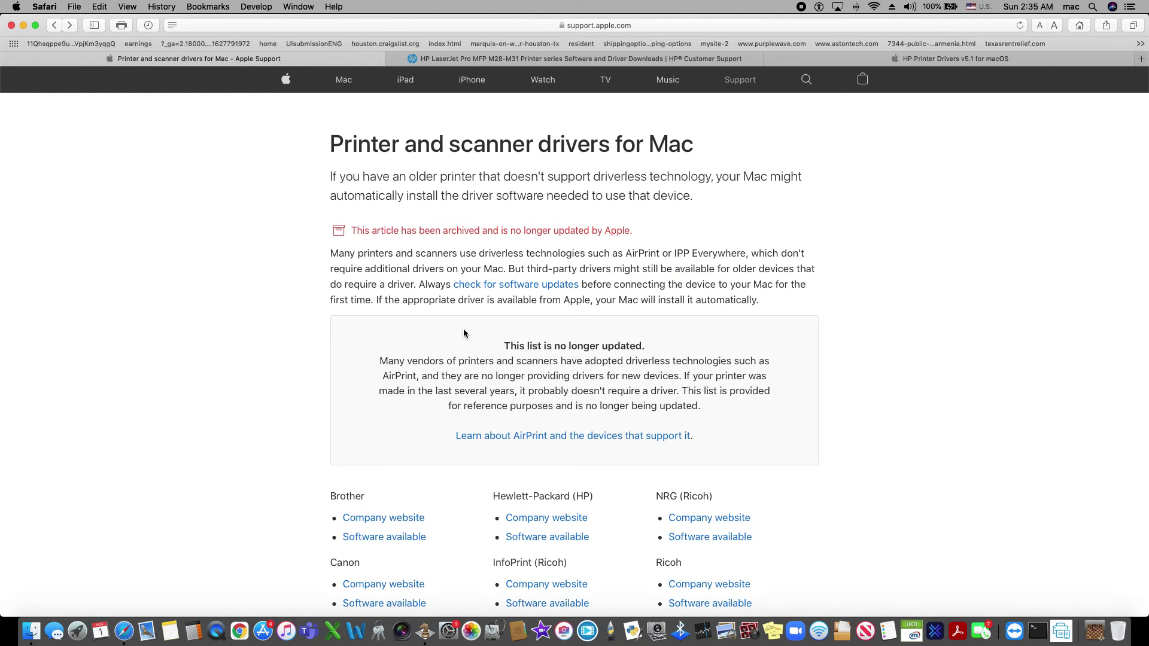
pyautogui.scroll(-1, 467, 311)
pyautogui.scroll(-3, 460, 294)
pyautogui.scroll(3, 479, 299)
pyautogui.click(543, 60)
pyautogui.click(888, 60)
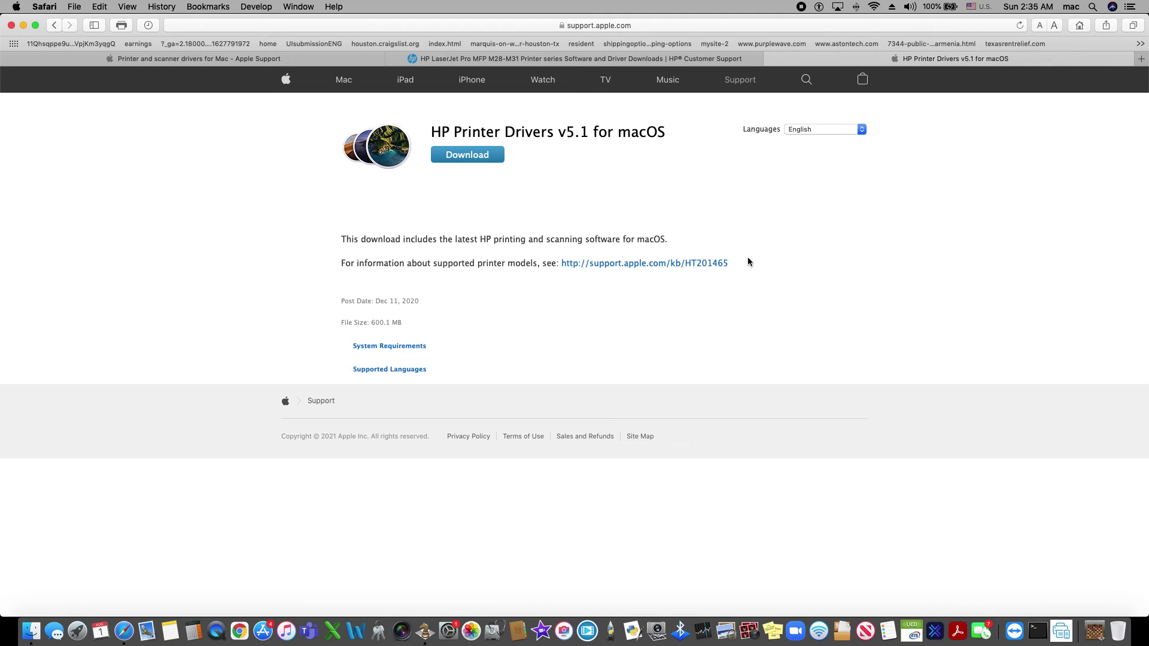
pyautogui.click(320, 60)
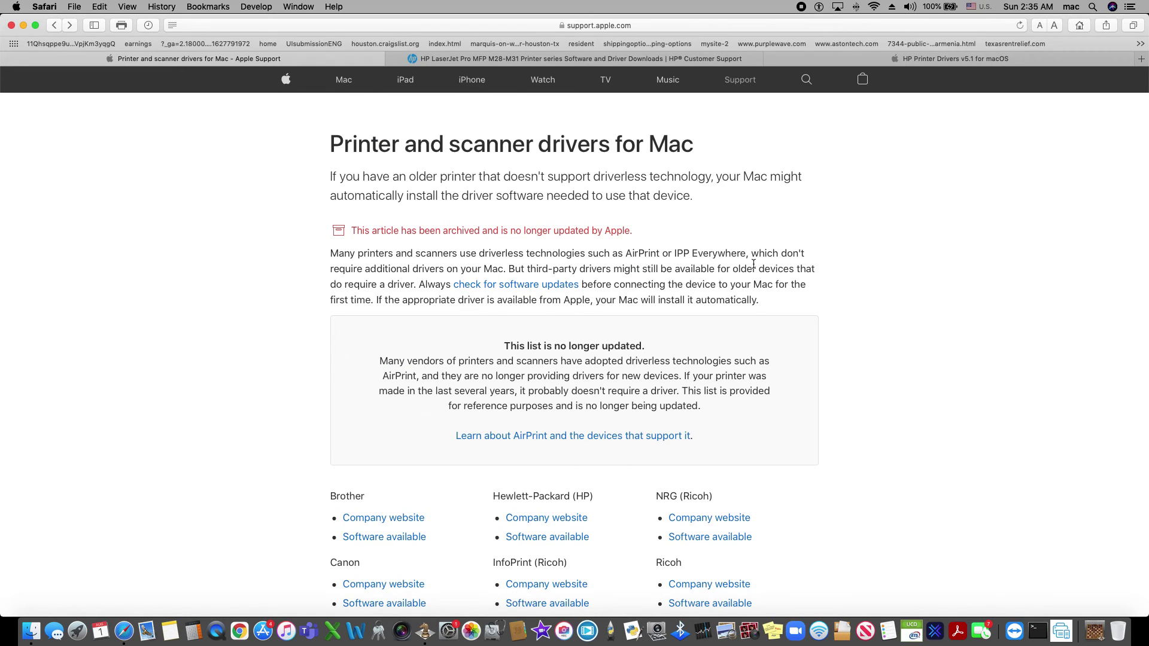
# - Examine the vendor links and the supported Brother and EPSON models in the Printer and scanner drivers for Mac article
pyautogui.scroll(-4, 754, 251)
pyautogui.scroll(-5, 751, 285)
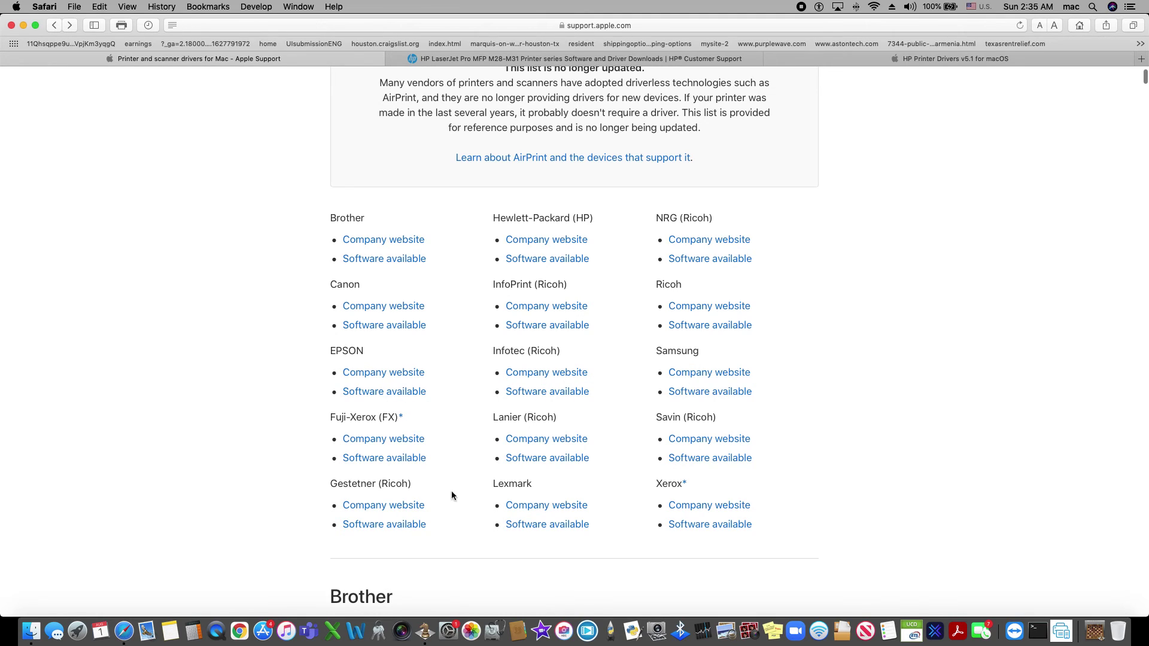
pyautogui.scroll(-3, 958, 293)
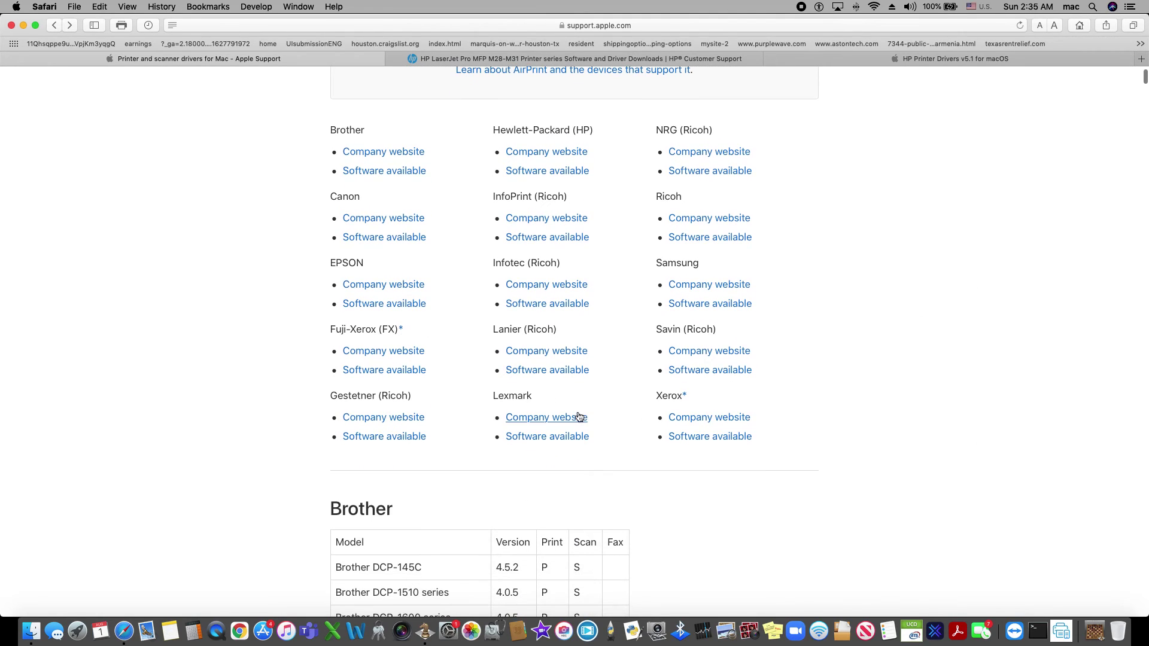
pyautogui.scroll(-6, 408, 443)
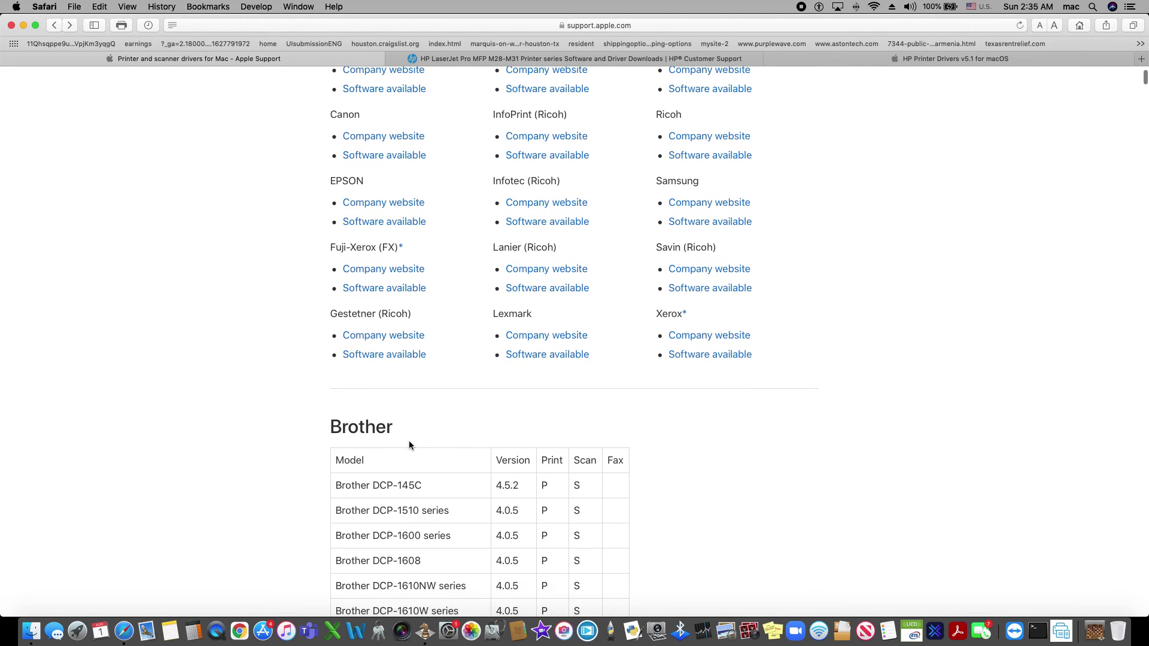
pyautogui.scroll(-20, 251, 372)
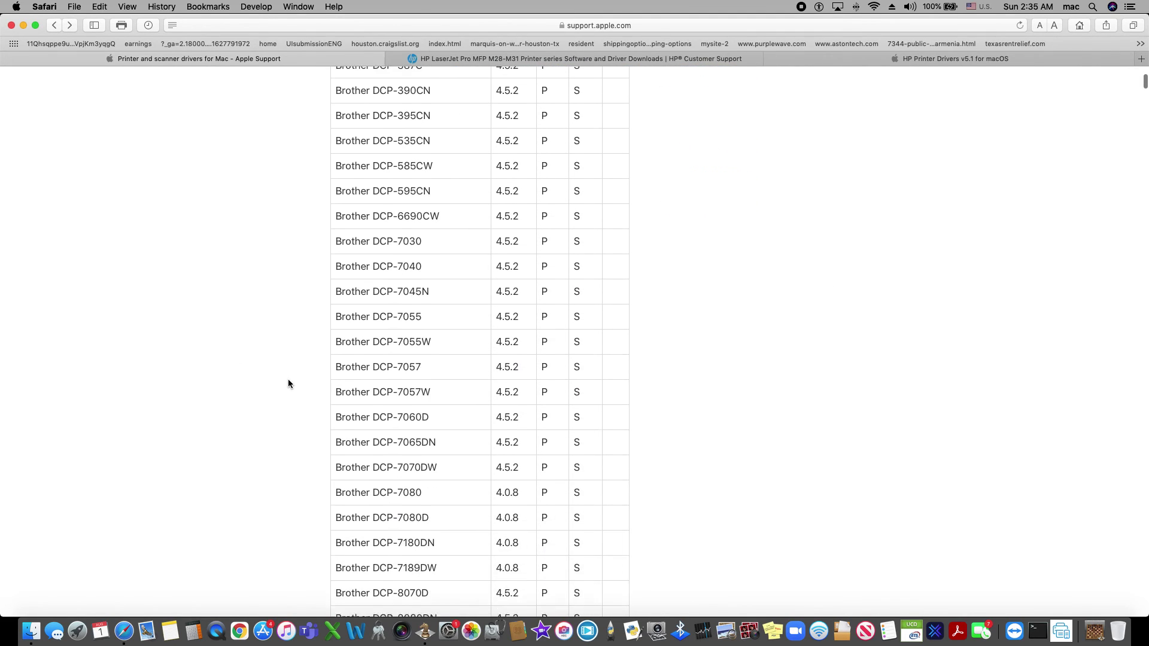
pyautogui.scroll(-20, 289, 385)
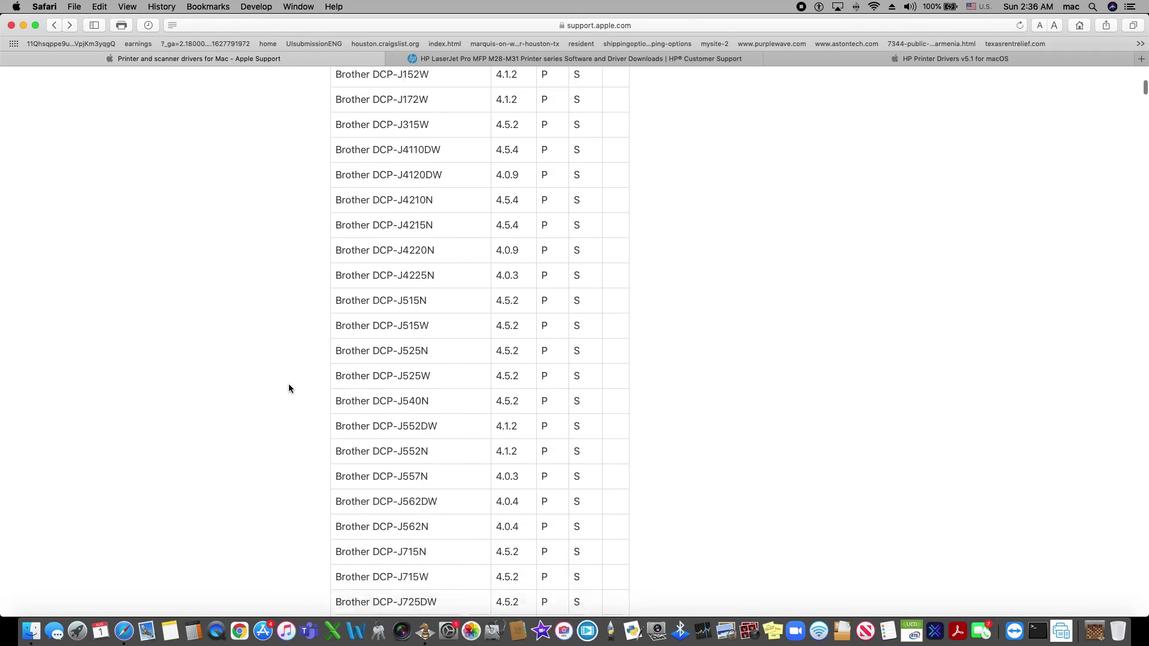
pyautogui.scroll(-4, 283, 395)
pyautogui.moveTo(1137, 97)
pyautogui.mouseDown()
pyautogui.moveTo(1122, 576)
pyautogui.moveTo(1140, 75)
pyautogui.mouseUp()
pyautogui.scroll(-3, 820, 320)
pyautogui.scroll(-6, 820, 320)
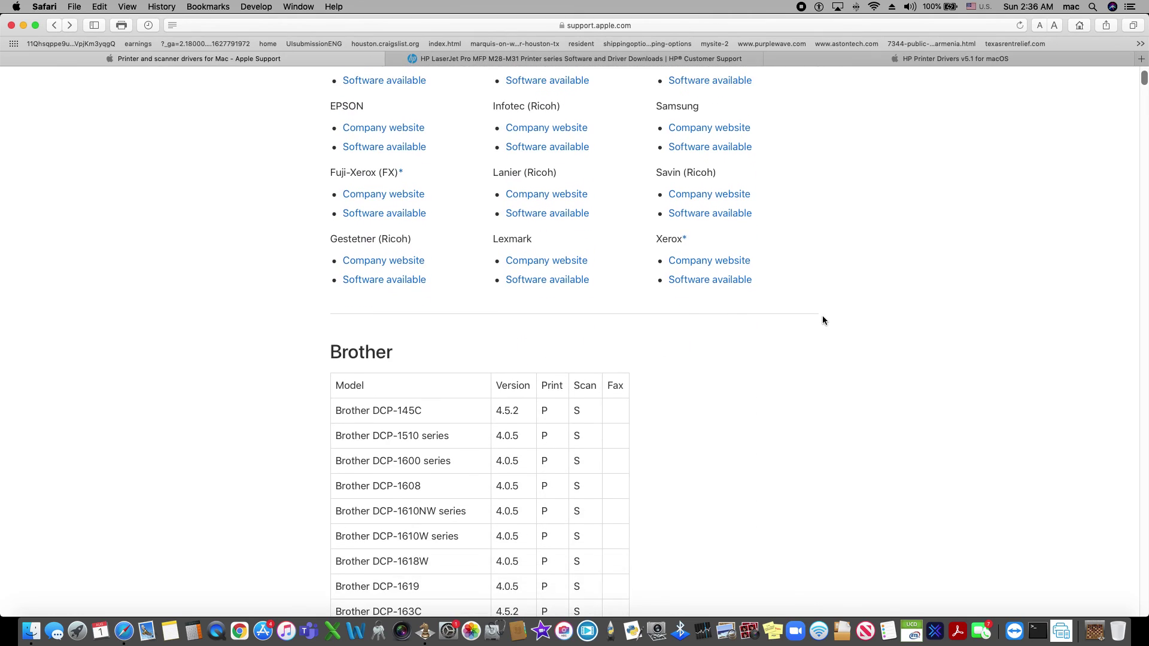
pyautogui.moveTo(557, 632); pyautogui.dragTo(566, 645)
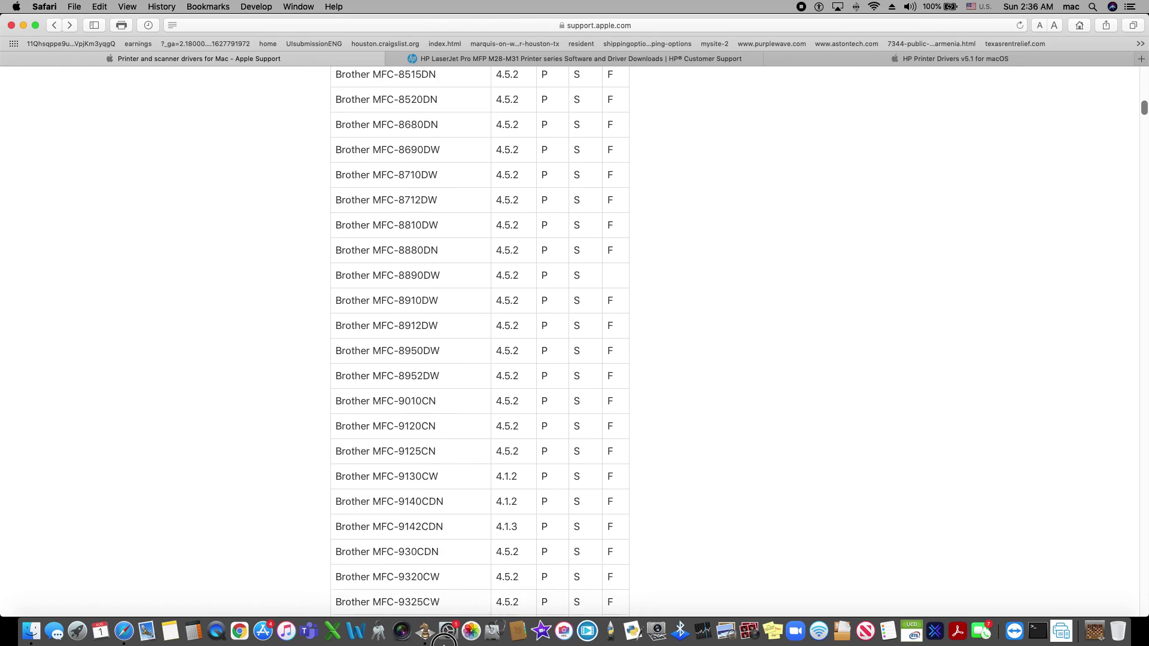
pyautogui.moveTo(443, 642); pyautogui.dragTo(499, 606)
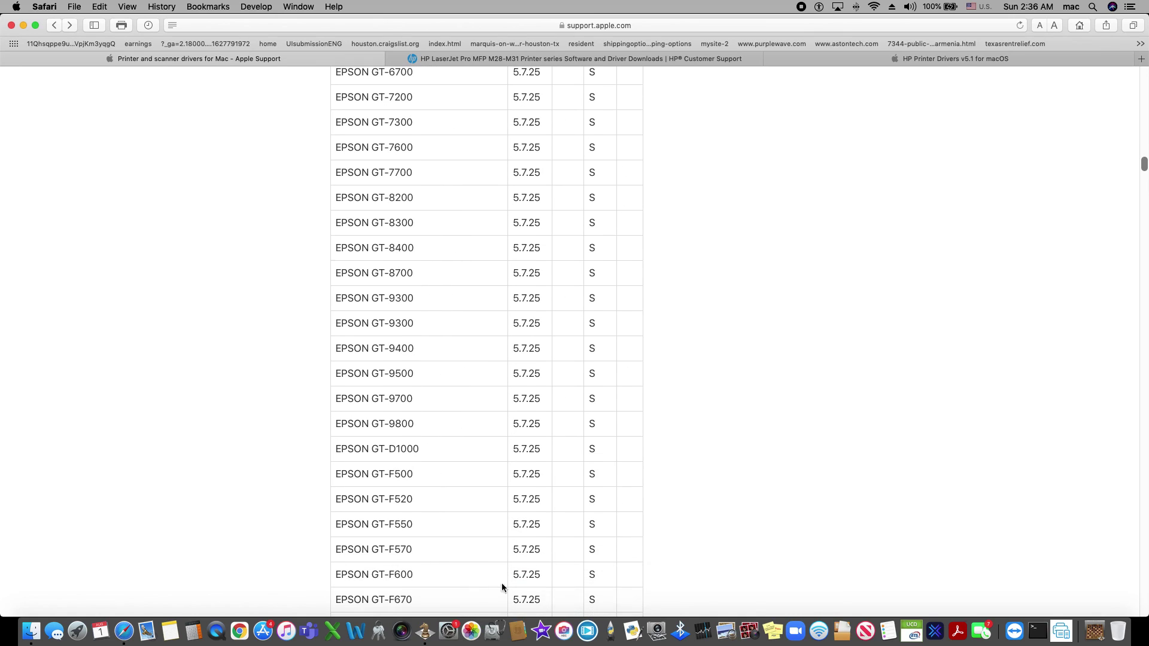
# - Go to the end of the drivers article and rate it as helpful
pyautogui.moveTo(1143, 169); pyautogui.dragTo(1143, 619)
pyautogui.scroll(15, 756, 224)
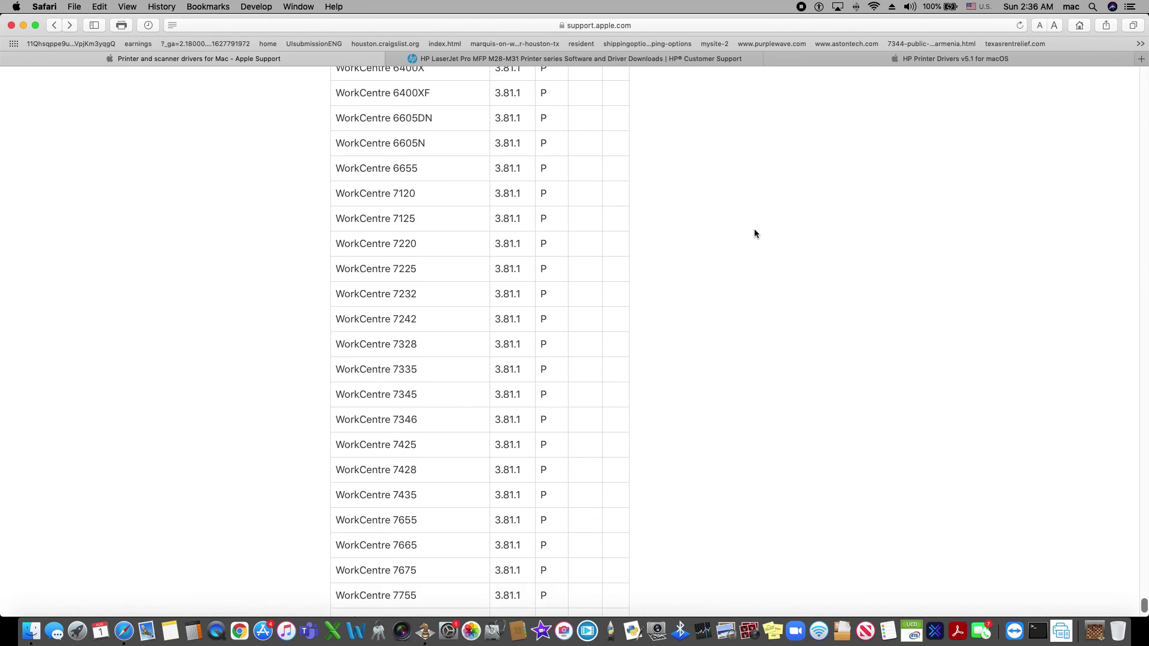
pyautogui.scroll(-15, 754, 228)
pyautogui.click(348, 309)
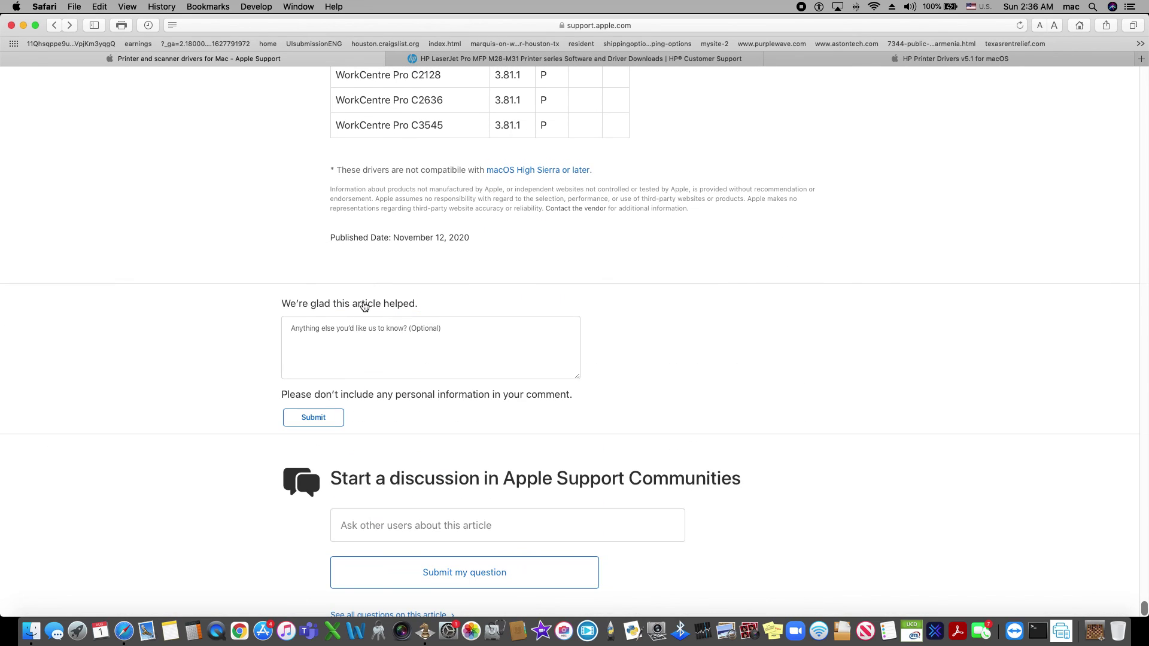
# - Look over the WorkCentre models near the end of the supported printer list
pyautogui.scroll(4, 654, 320)
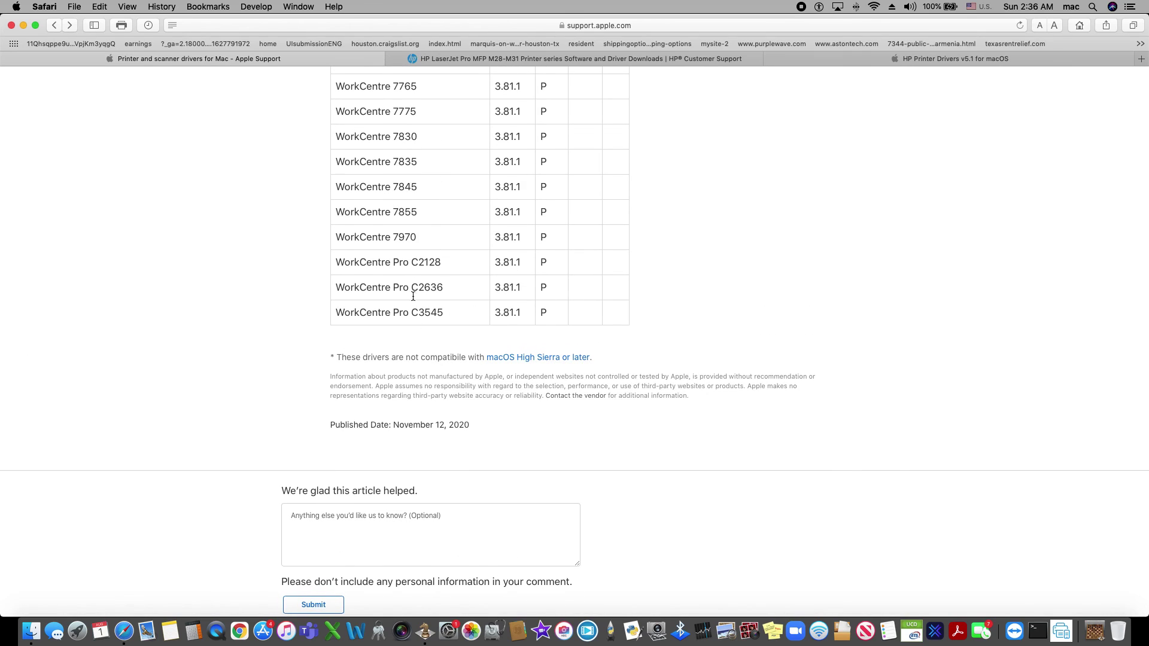
pyautogui.scroll(5, 411, 325)
pyautogui.scroll(8, 368, 231)
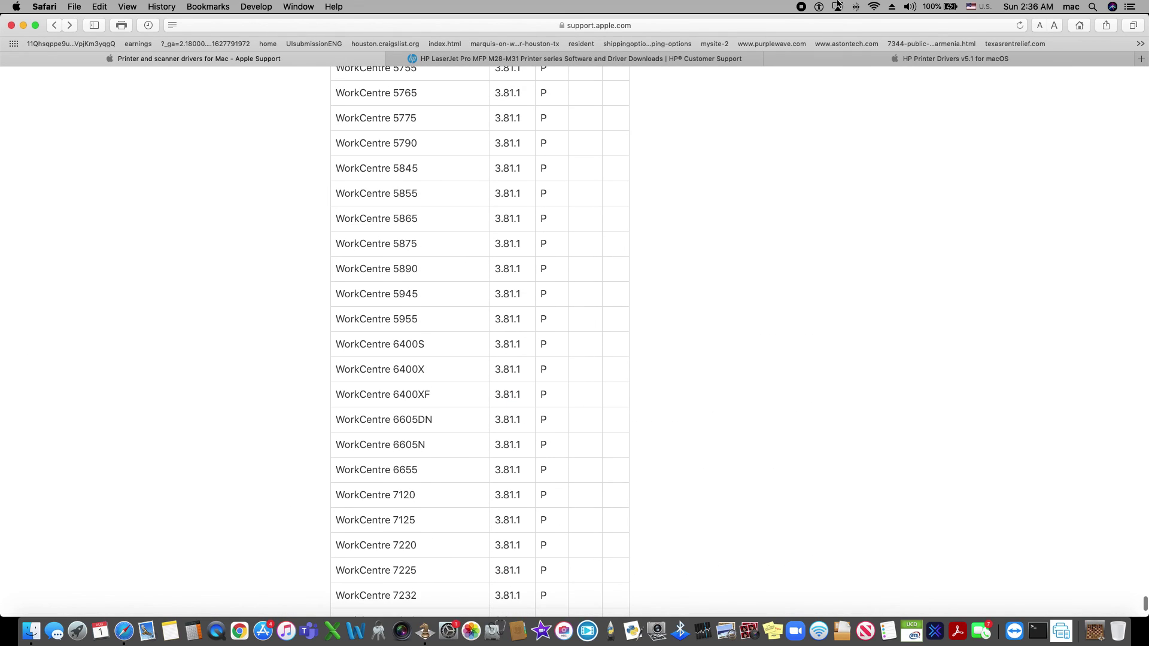
pyautogui.scroll(1, 360, 266)
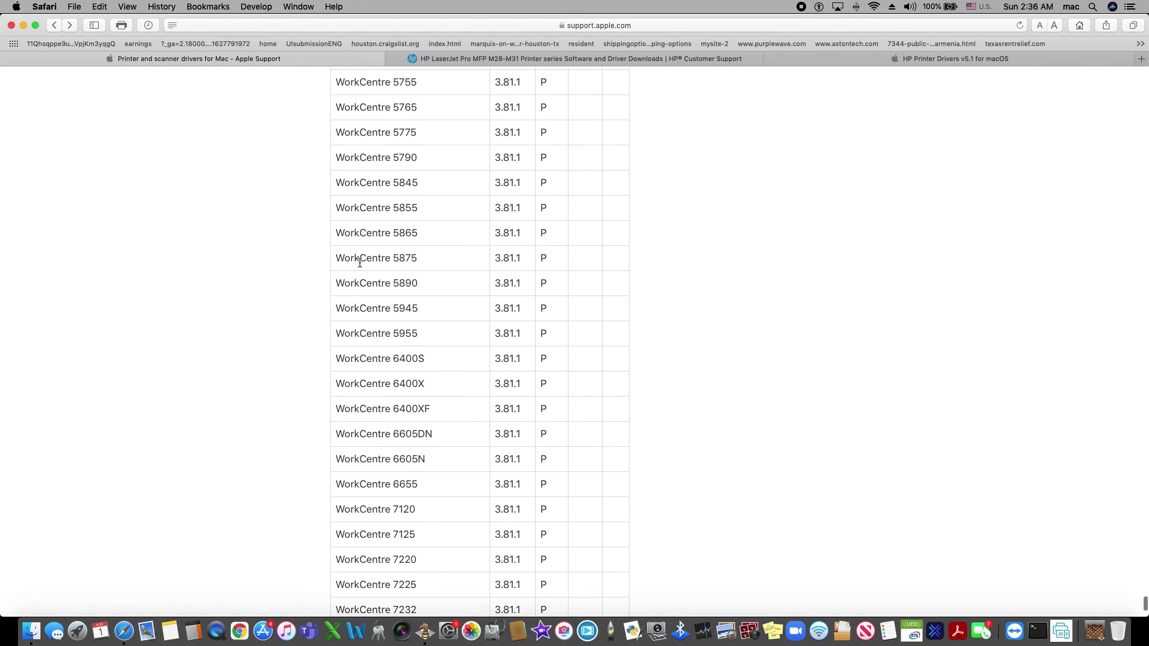
pyautogui.scroll(-1, 446, 347)
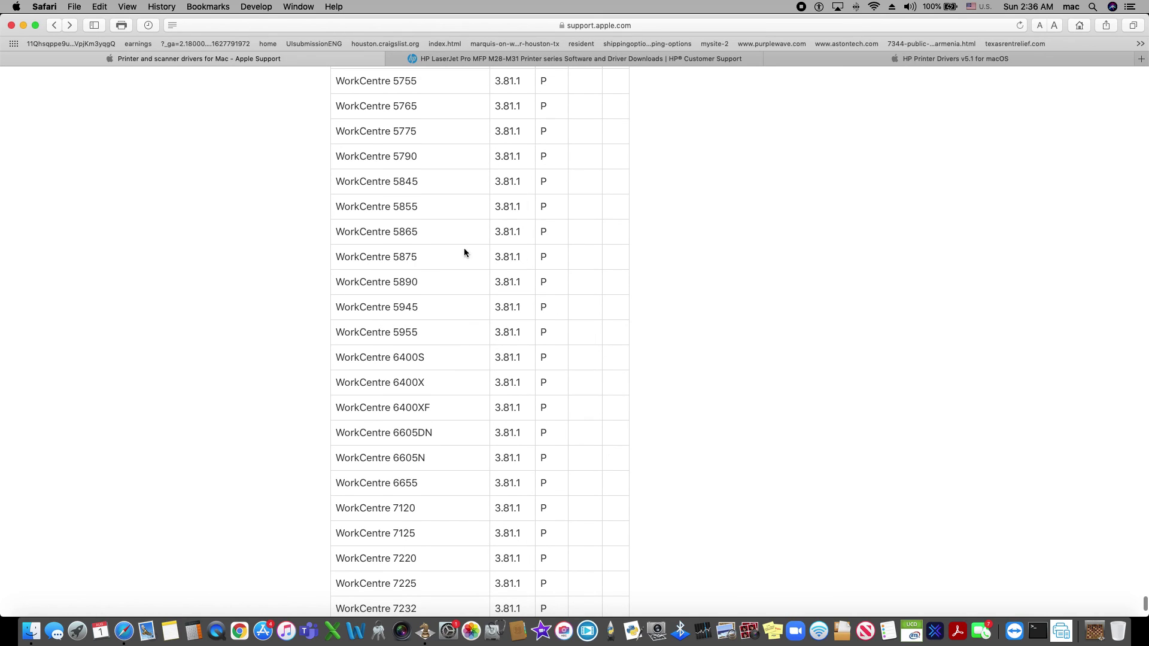